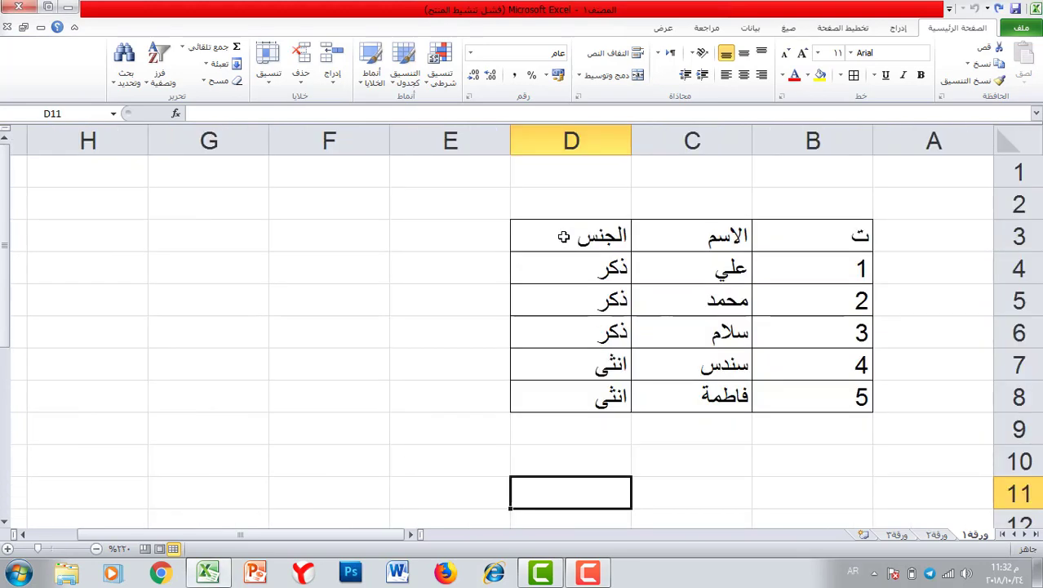
Fill the table's header cells B3:D3 with yellow.
drag(563, 236, 808, 234)
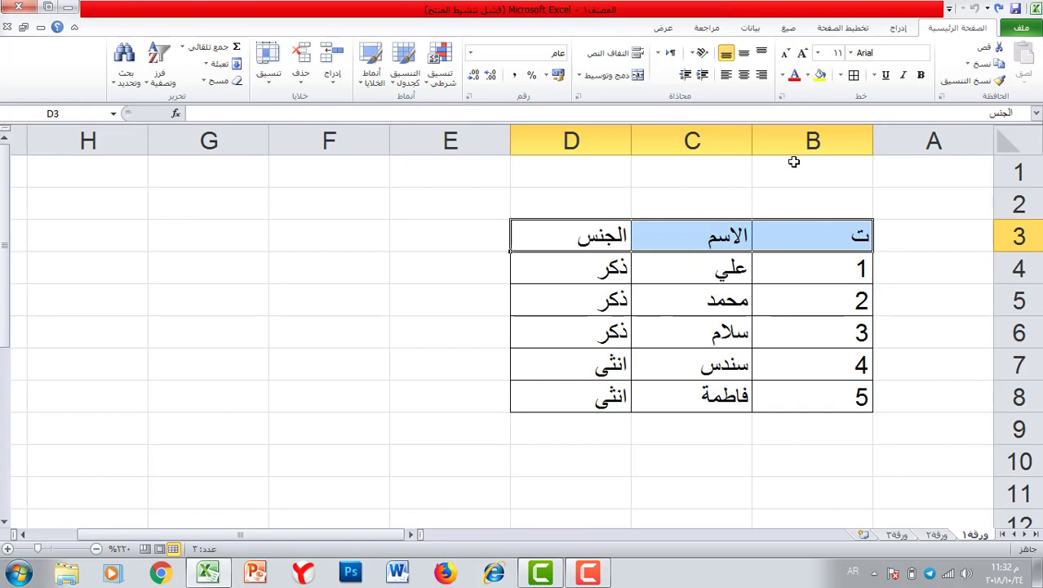
click(820, 75)
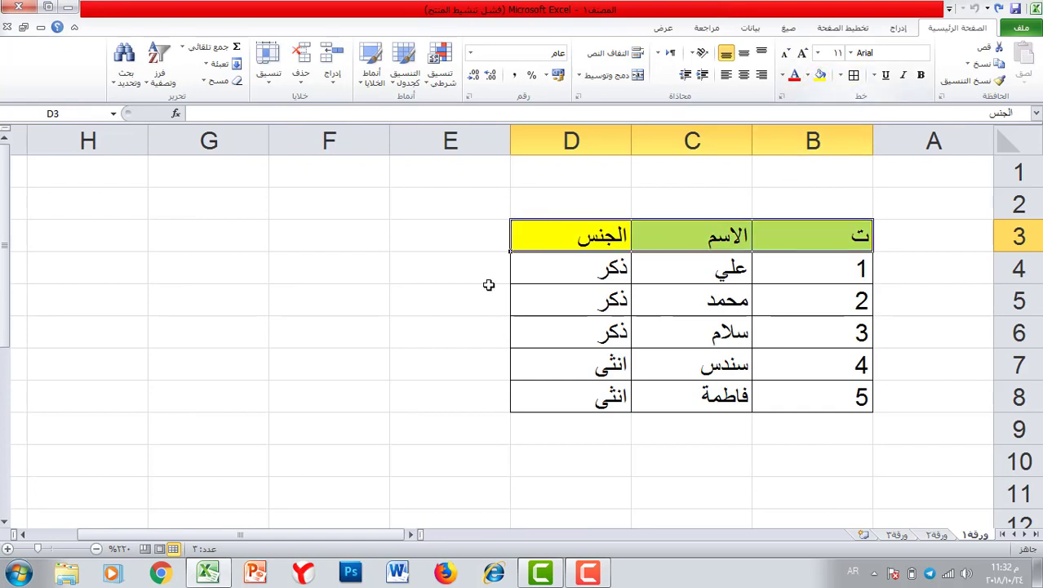
click(486, 286)
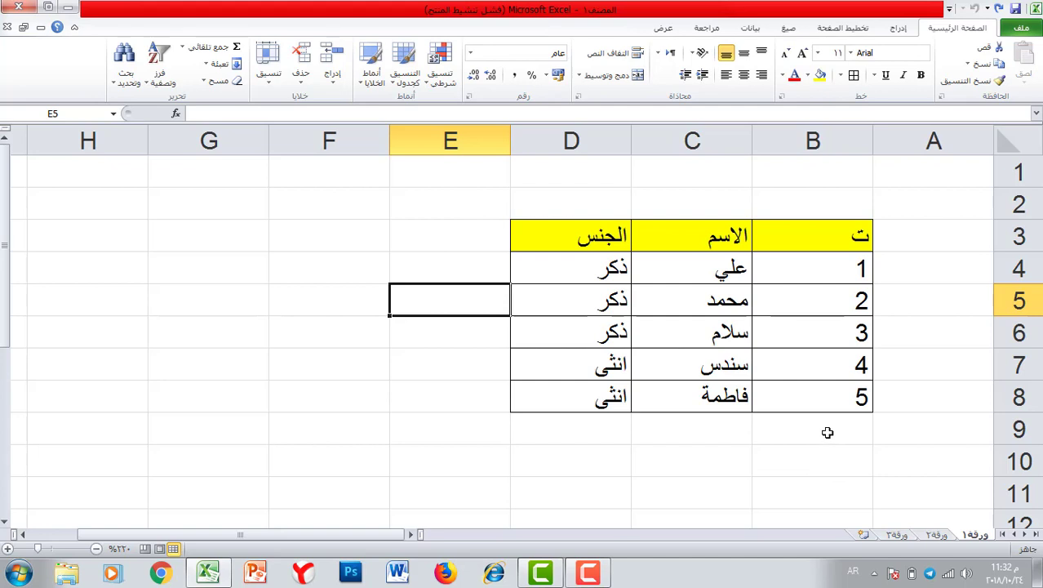
Merge and centre cells B9:C9 below the table and enter the label "عدد الذكور".
drag(825, 429, 690, 430)
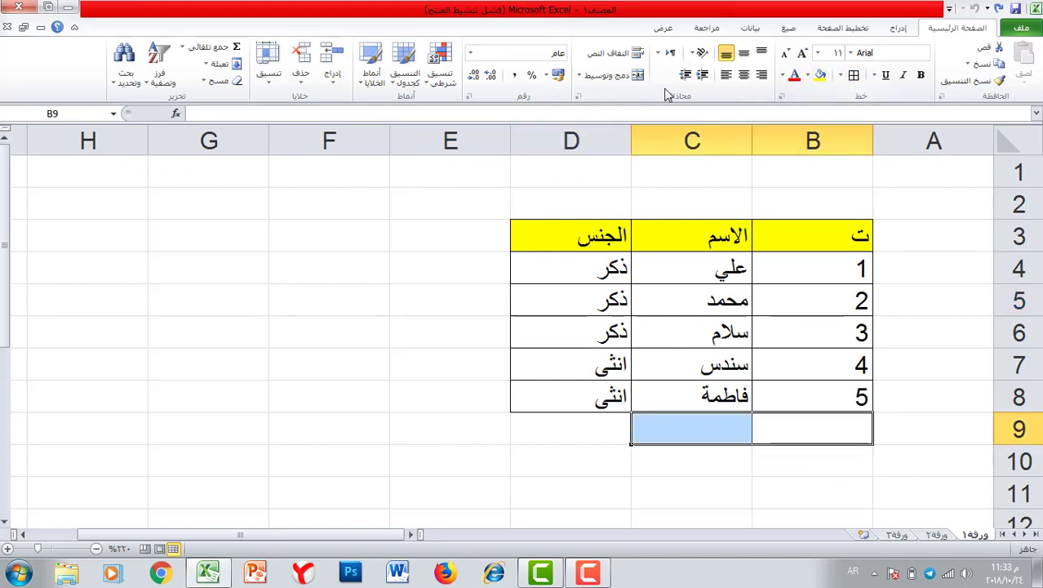
click(611, 75)
text(ع)
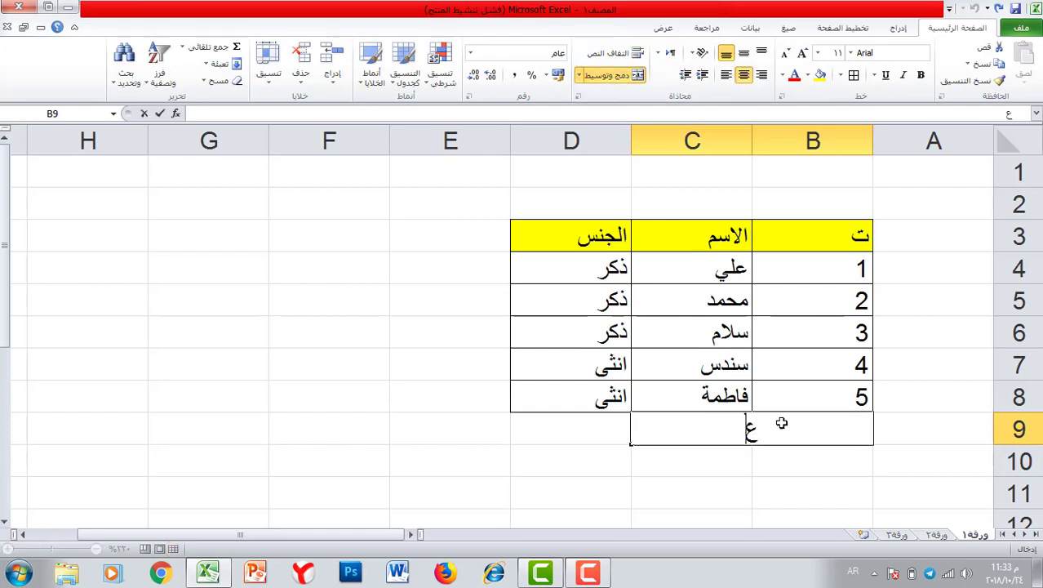
text(دد الذك)
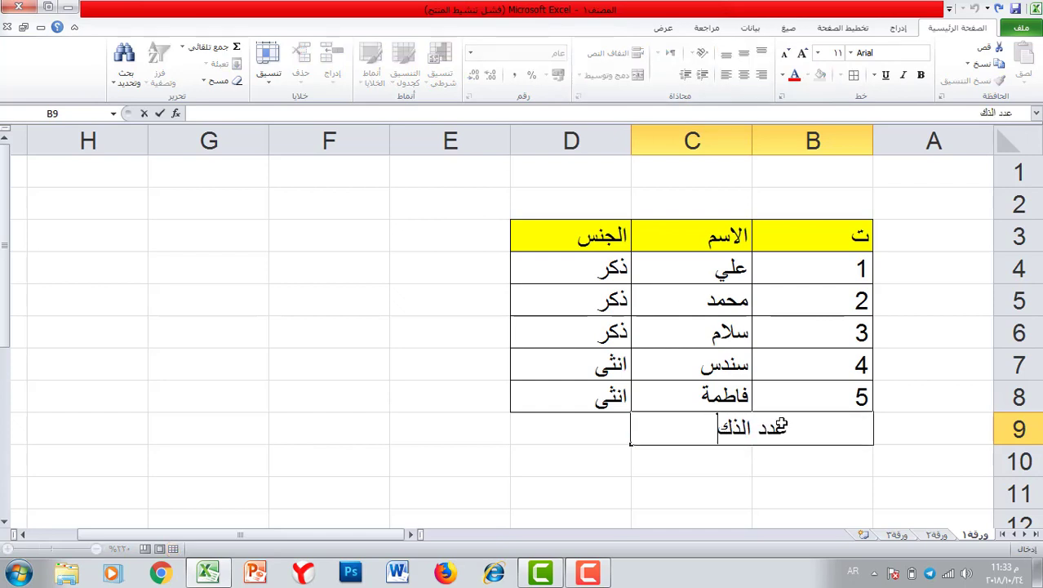
text(ور)
Merge and centre cells B10:C10 and enter the label "عدد الاناث".
drag(826, 462, 739, 456)
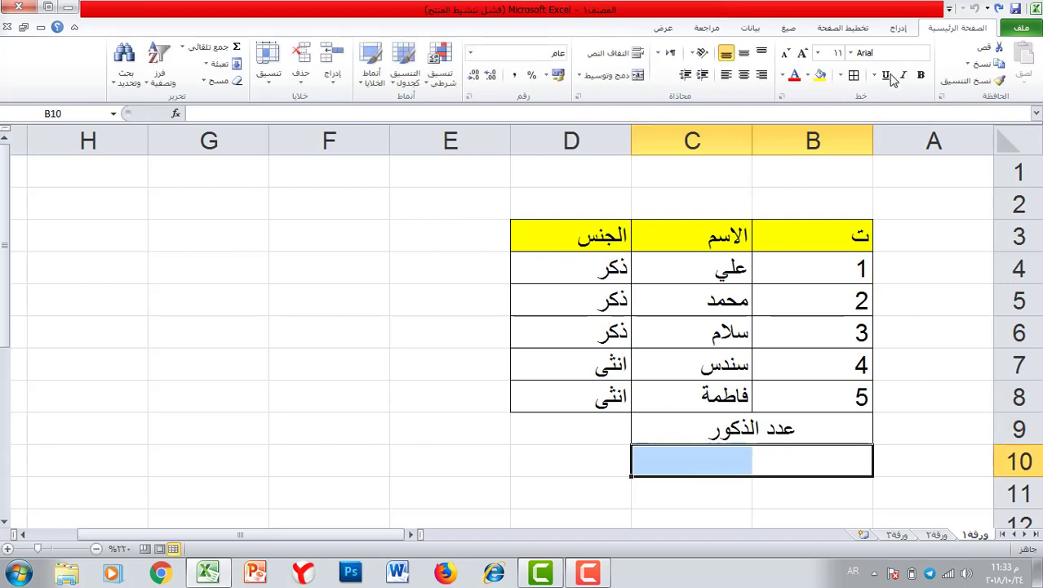
click(613, 74)
text(عدد )
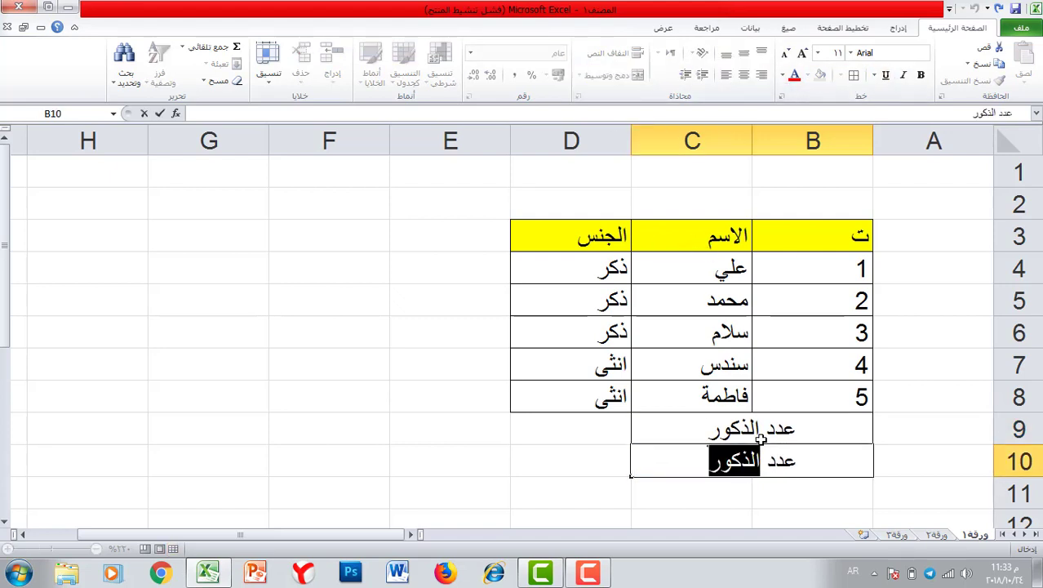
text(الاناث)
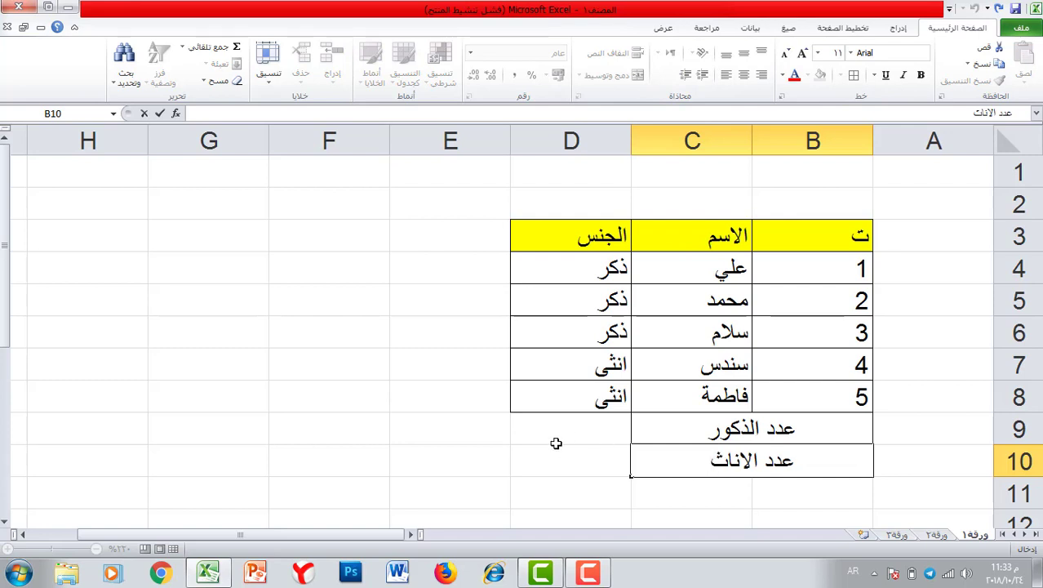
Fill the two result cells D9:D10 with yellow.
drag(559, 434, 562, 461)
click(820, 74)
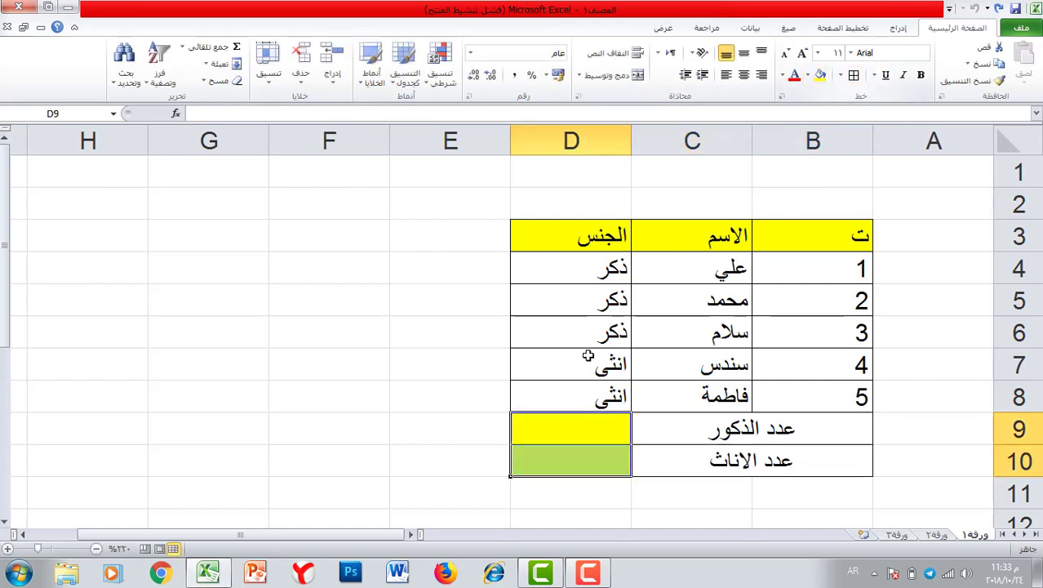
click(432, 429)
click(589, 437)
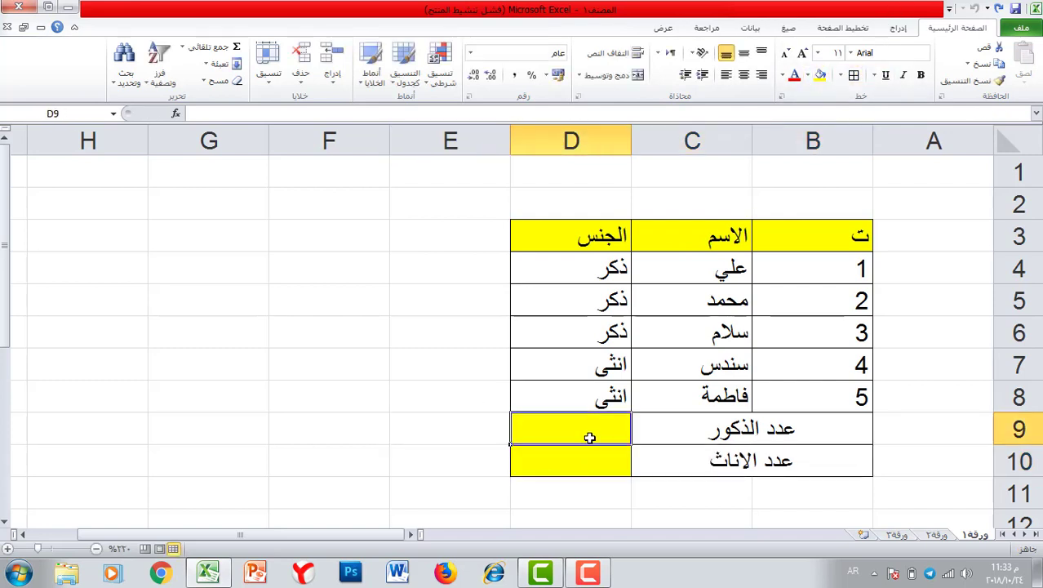
key(Up)
key(Left)
key(Left)
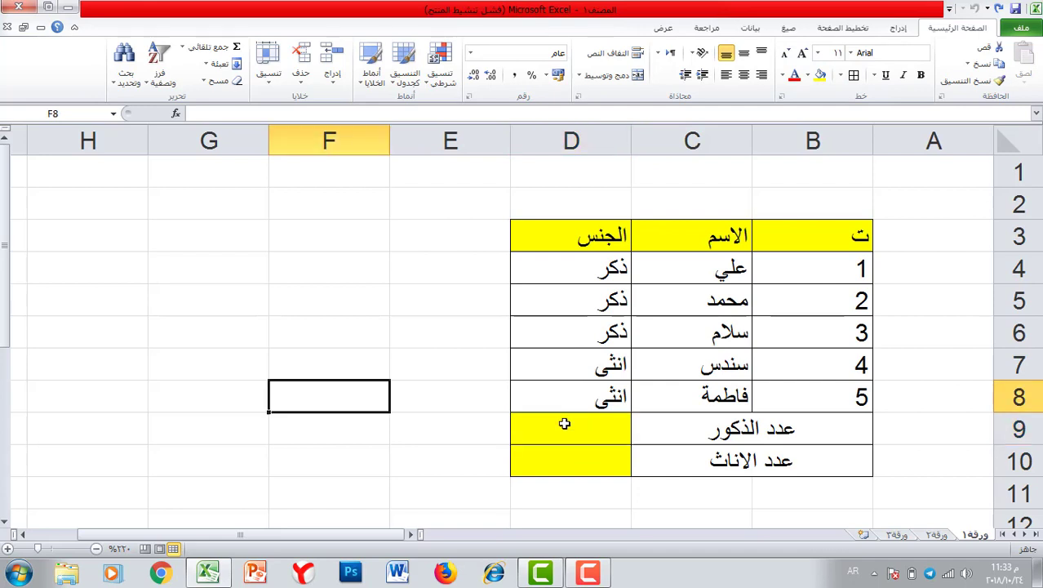
Insert the statistical function COUNTIF in cell D9 with D4:D8 as its range.
click(563, 425)
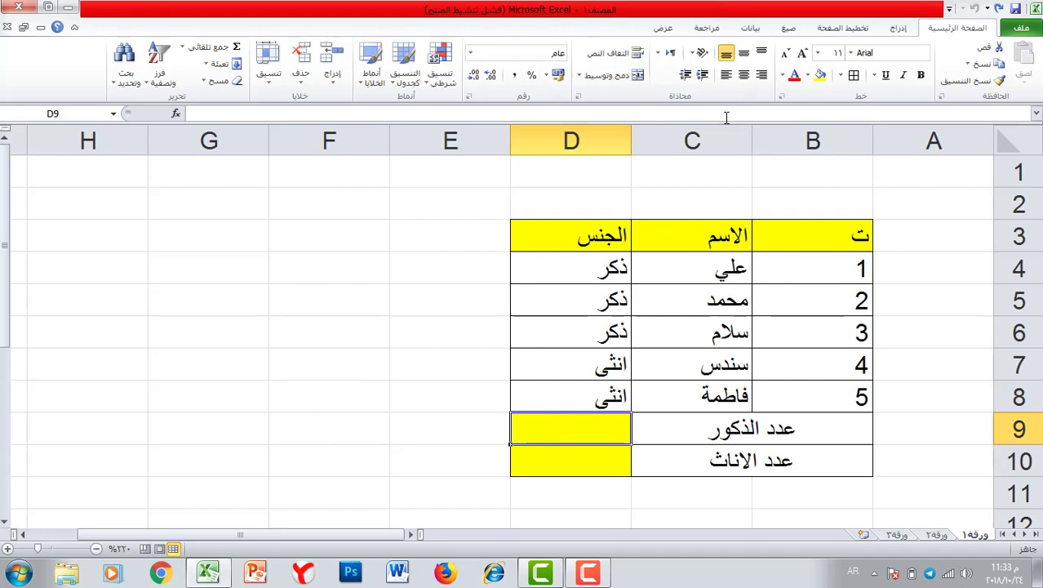
click(788, 29)
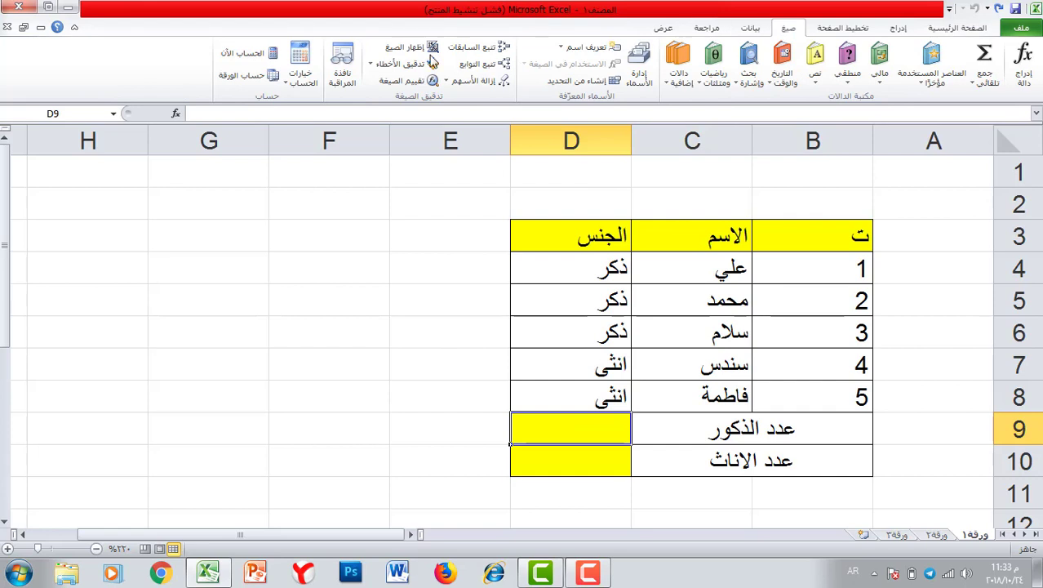
click(681, 83)
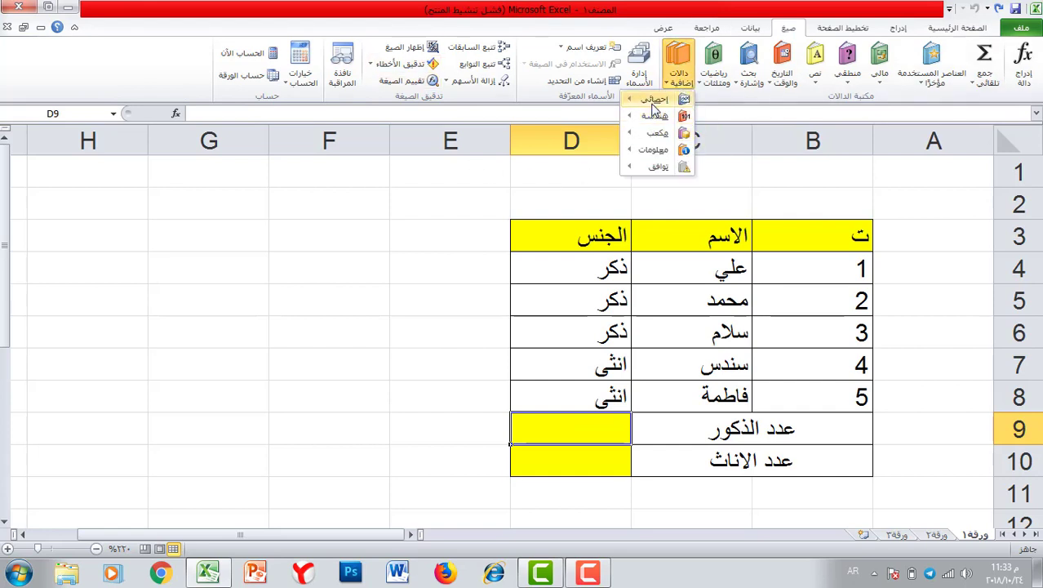
mouse_move(653, 100)
scroll(567, 391, down, 3)
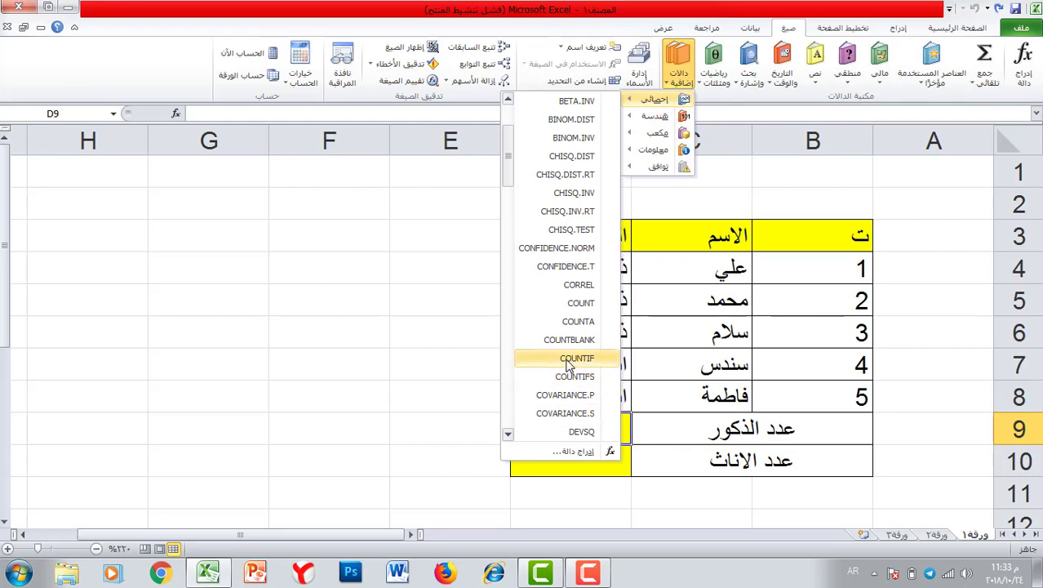
click(575, 359)
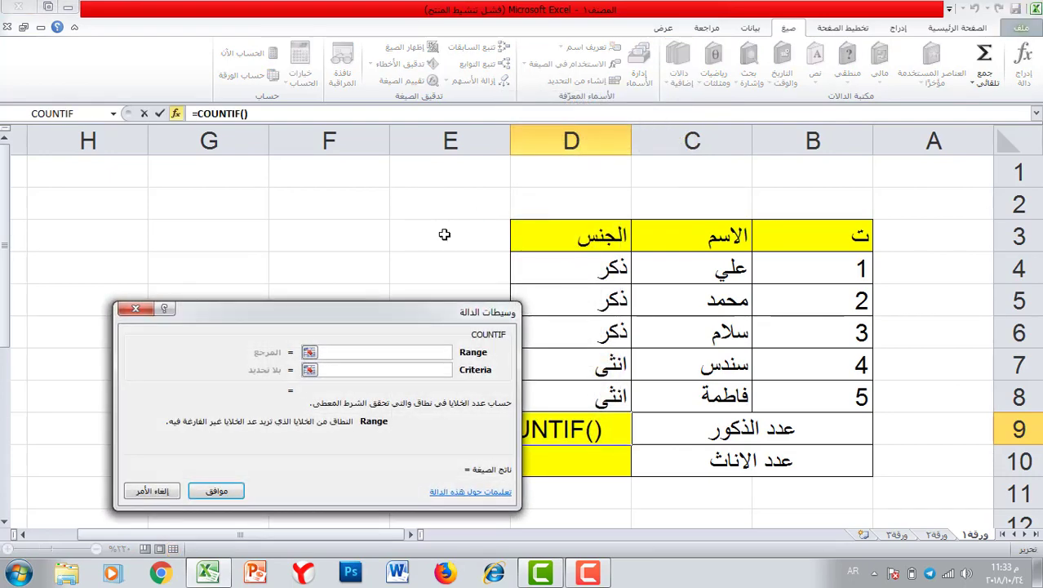
drag(366, 320, 281, 214)
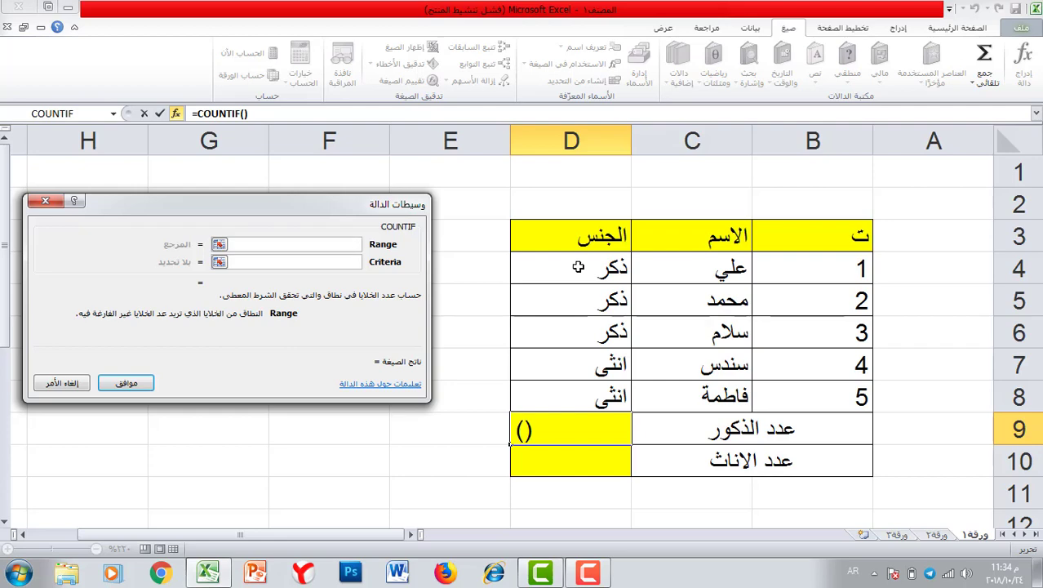
drag(578, 267, 568, 393)
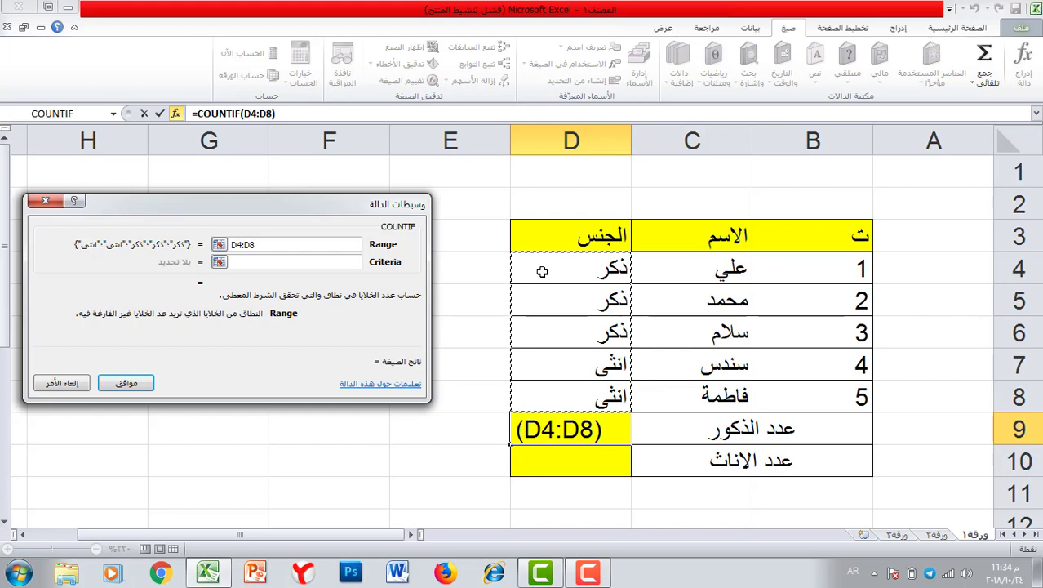
Set the criteria of the COUNTIF in D9 to "ذكر" and accept the function.
click(278, 262)
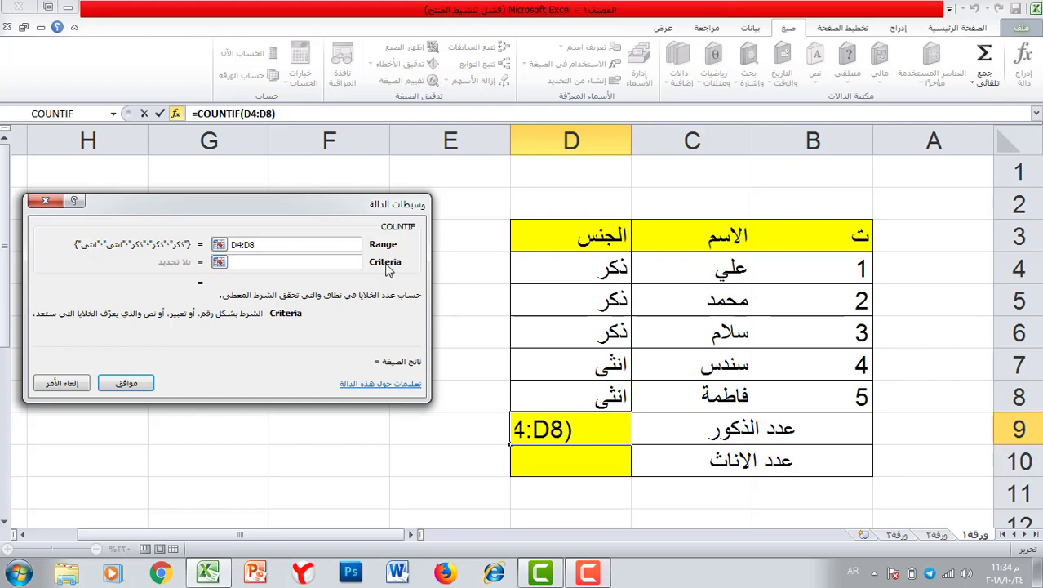
text(ذ)
key(BackSpace)
text(ذكر)
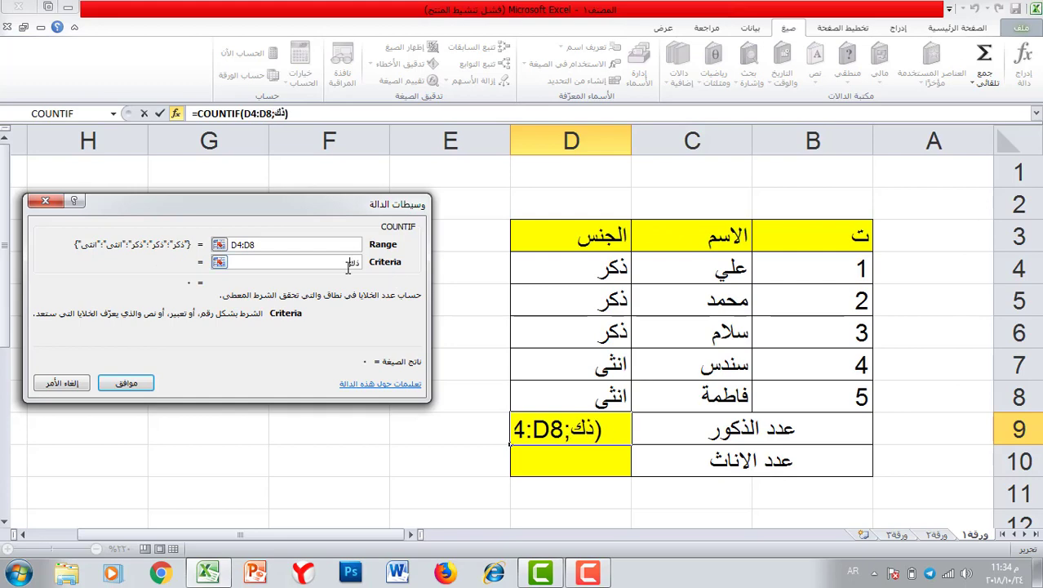
click(127, 383)
drag(581, 268, 600, 367)
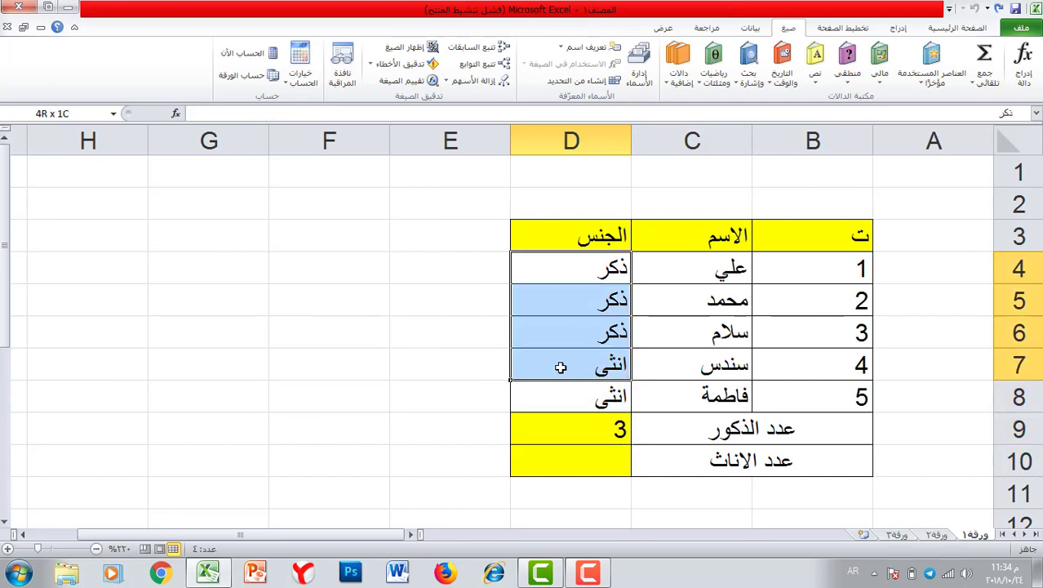
Insert a COUNTIF function in cell D10 with the range D4:D8 and the criteria "انثى".
click(595, 472)
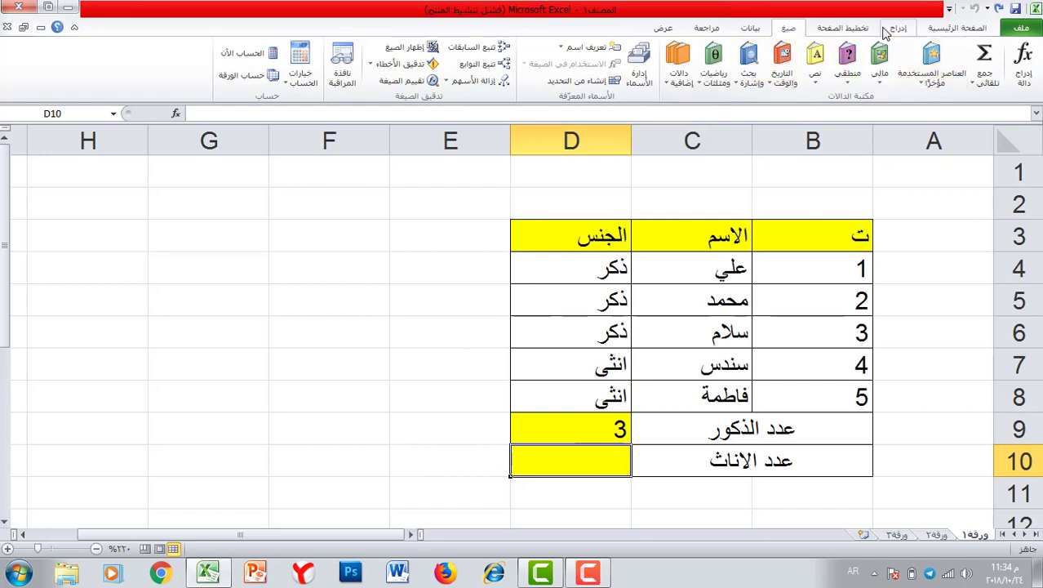
click(937, 74)
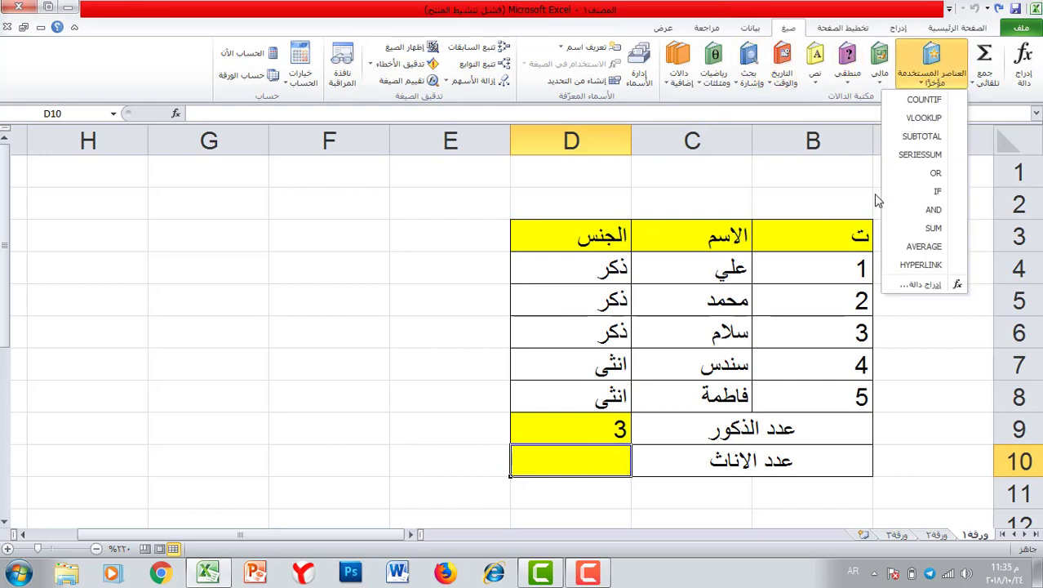
click(923, 99)
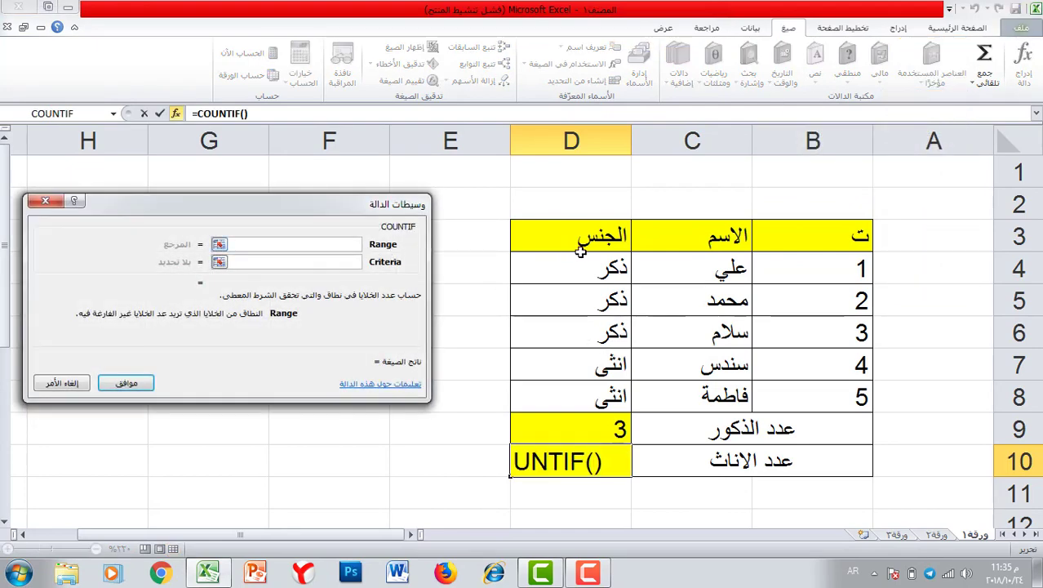
drag(581, 256, 586, 398)
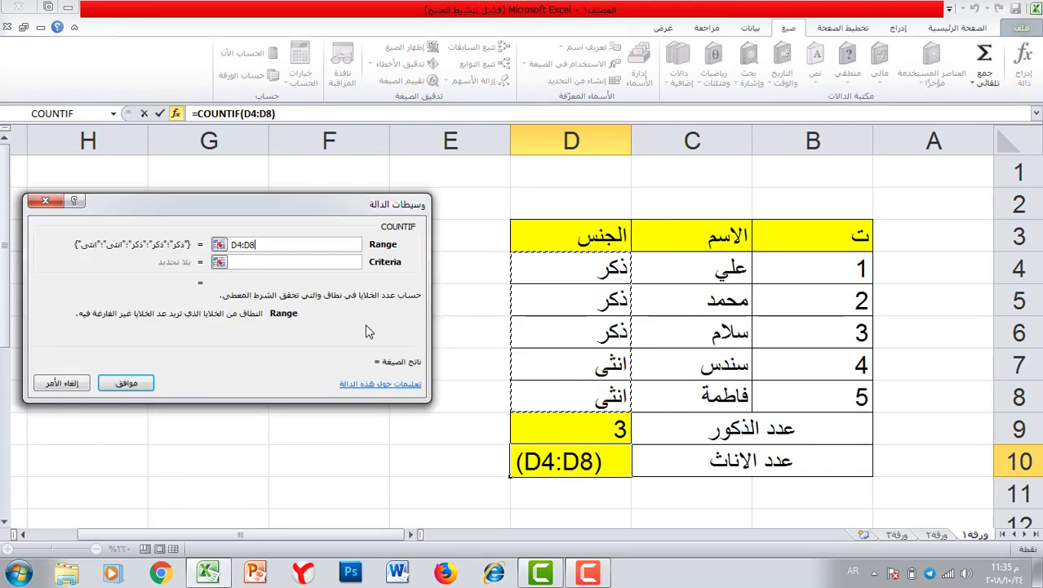
click(289, 263)
text(انثى)
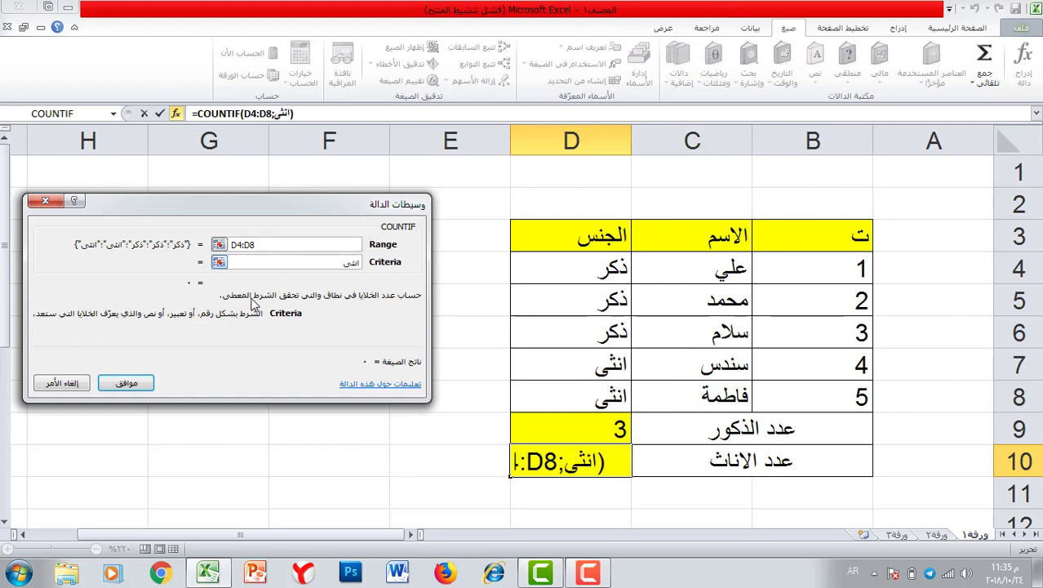
click(128, 383)
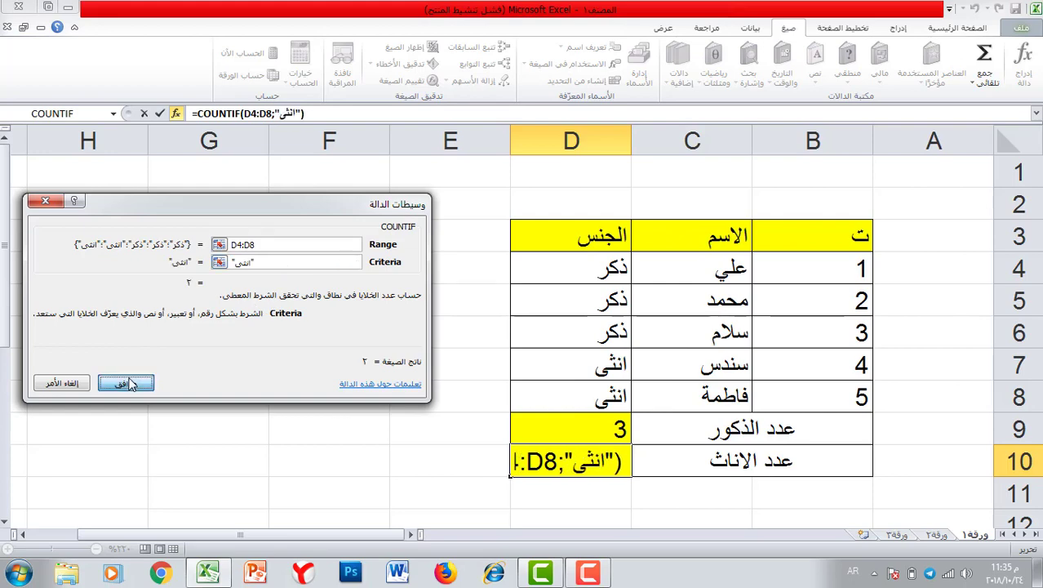
drag(446, 259, 461, 408)
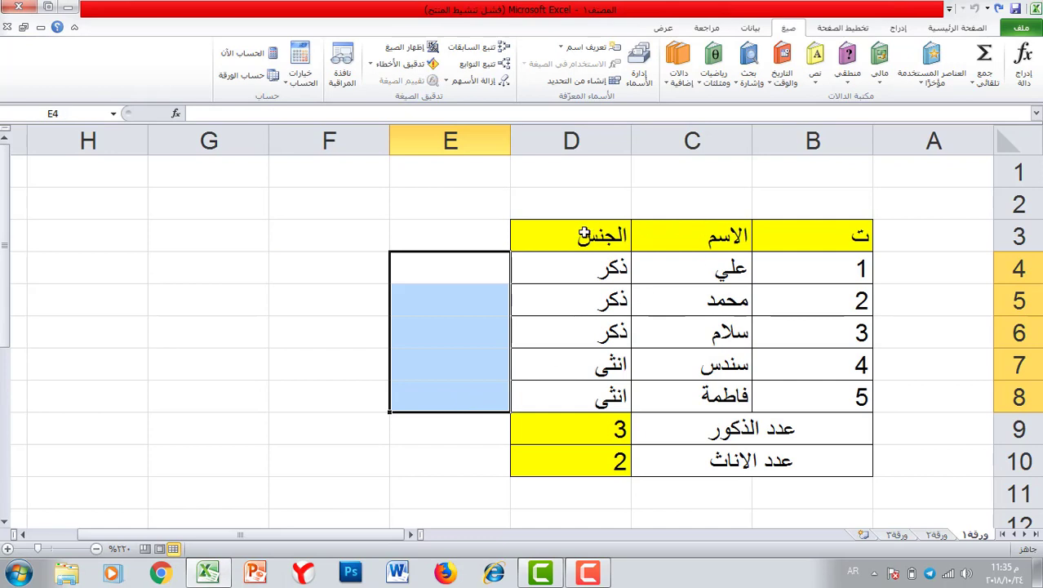
drag(571, 236, 825, 472)
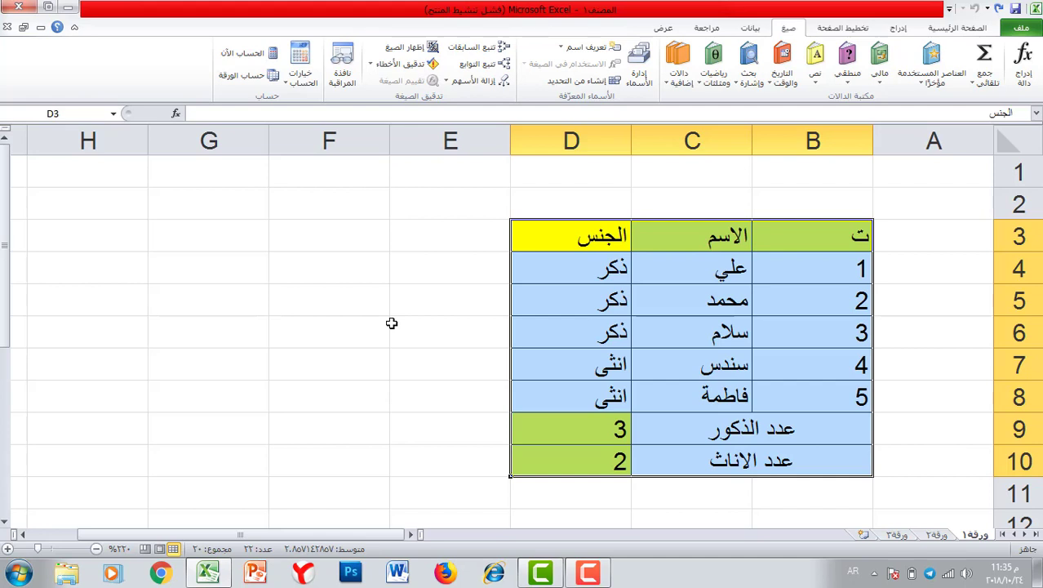
Enter the date 1/1/2018 in cell E19.
scroll(392, 324, down, 5)
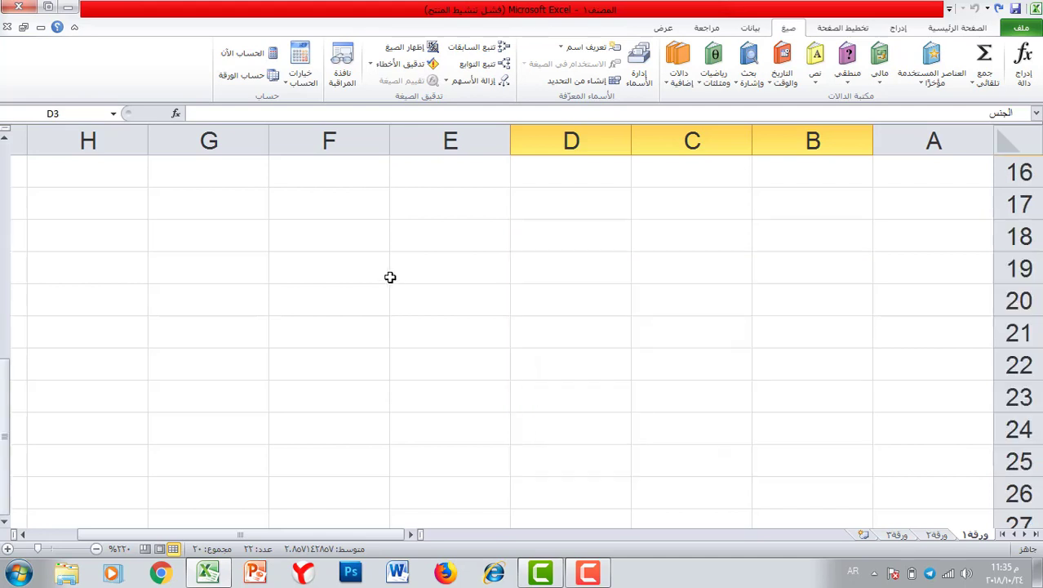
click(404, 275)
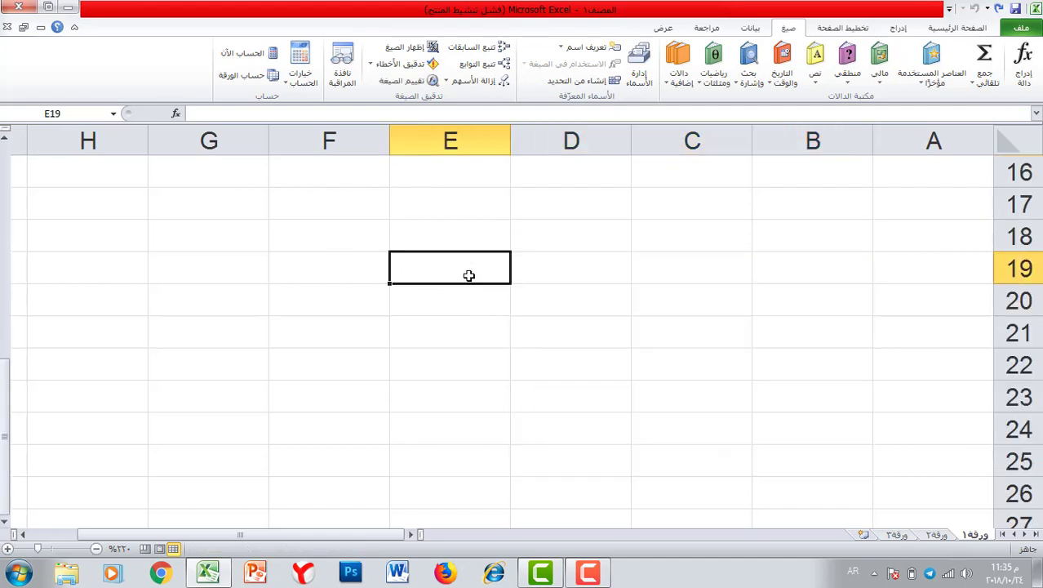
text(1/)
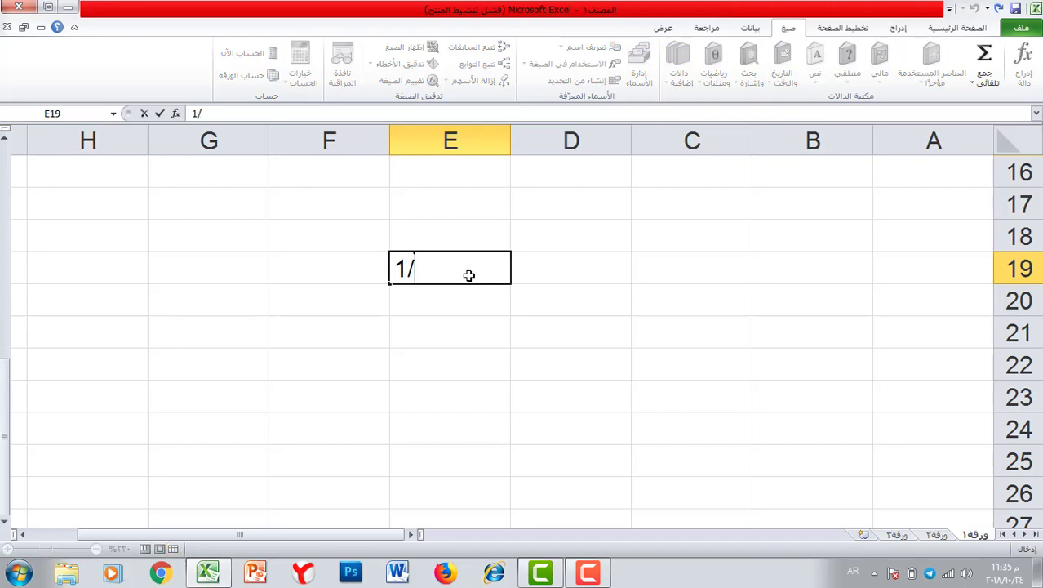
text(1/20189)
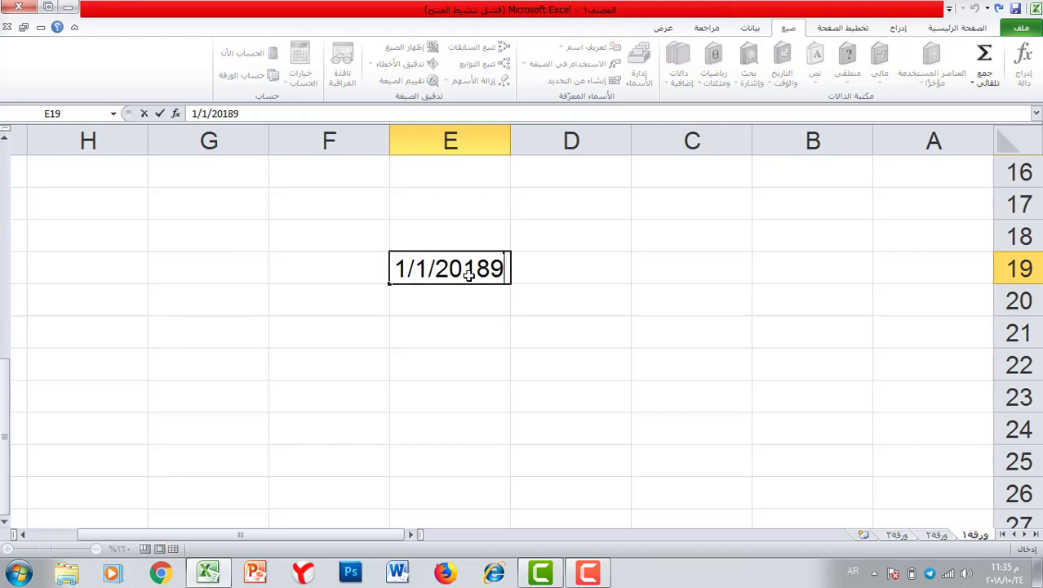
key(Return)
double_click(471, 278)
drag(491, 270, 505, 269)
key(BackSpace)
key(Return)
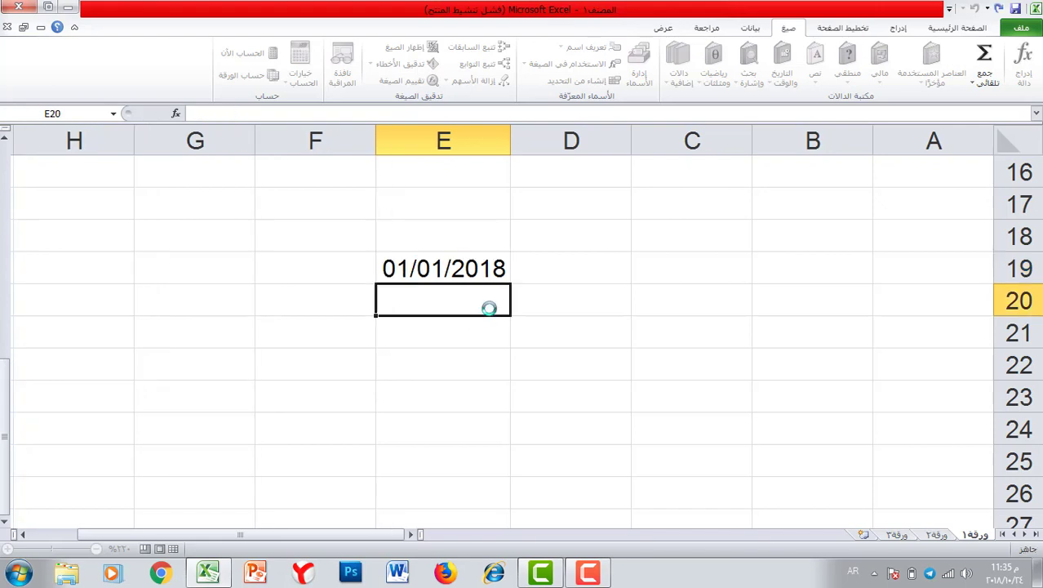
Fill the date series from E19 across to H19 and widen columns F to H to fit the dates.
key(Up)
drag(371, 282, 42, 274)
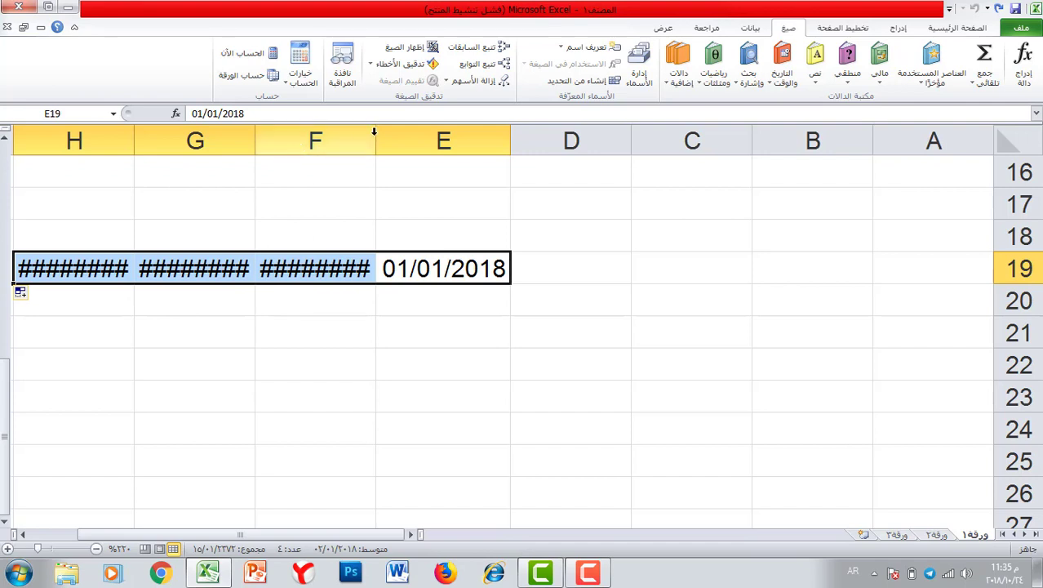
drag(355, 135, 110, 139)
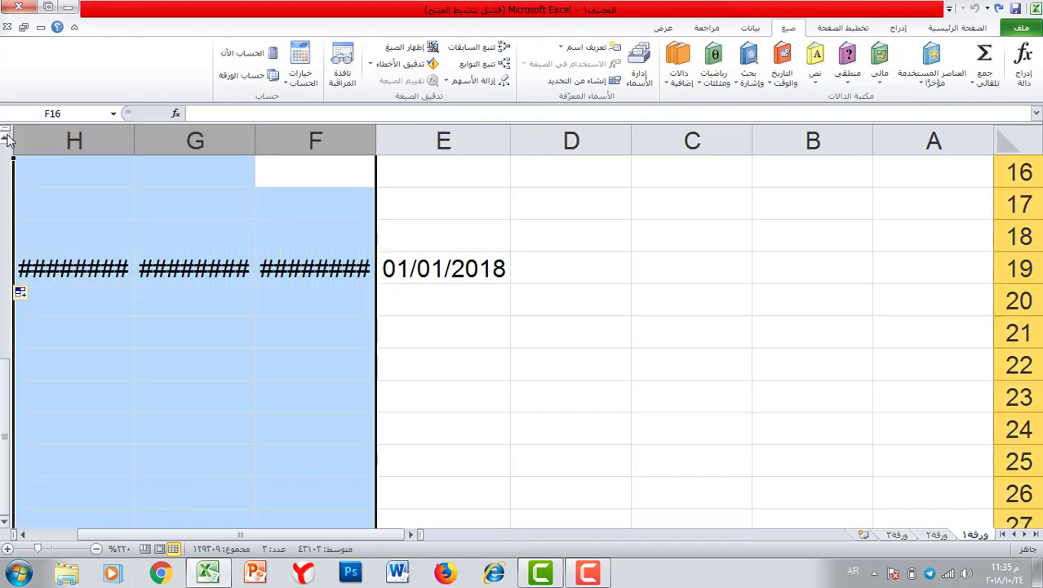
drag(12, 138, 2, 135)
click(249, 298)
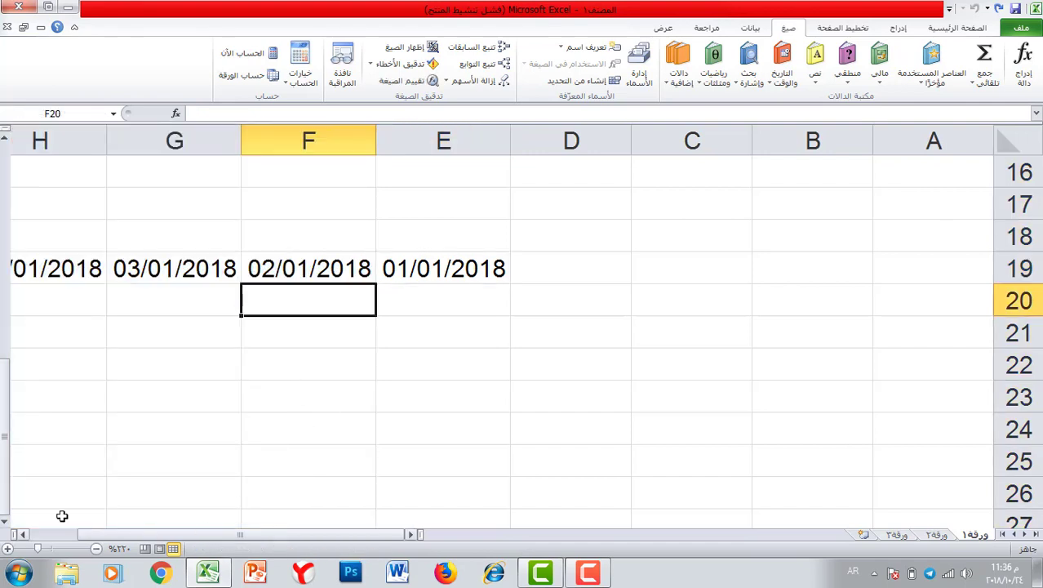
click(23, 534)
click(478, 354)
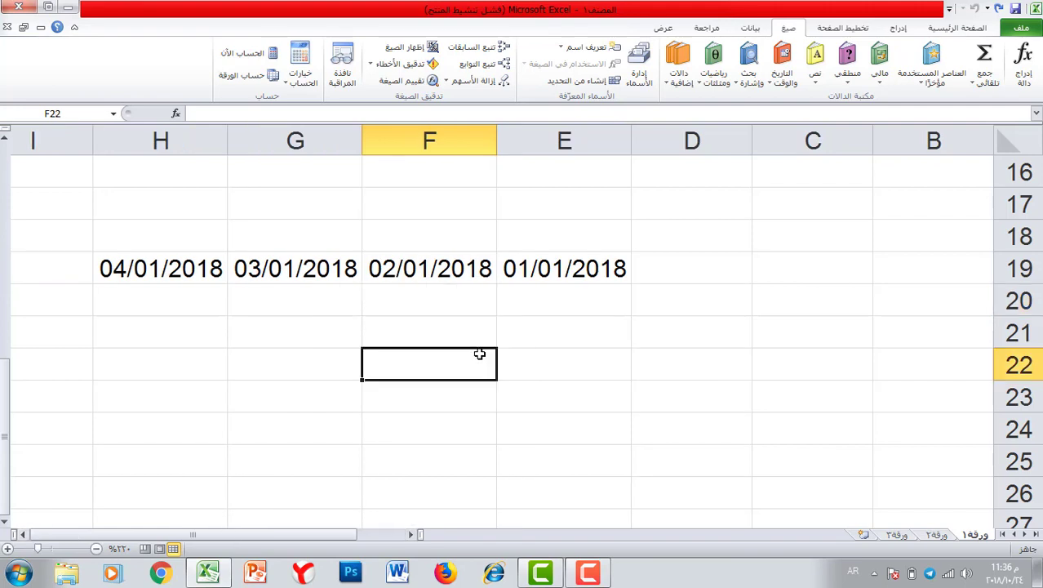
Enter the header "الرصيد" in cell D19 and the header "مجموع الاجازات" in cell I19.
click(723, 265)
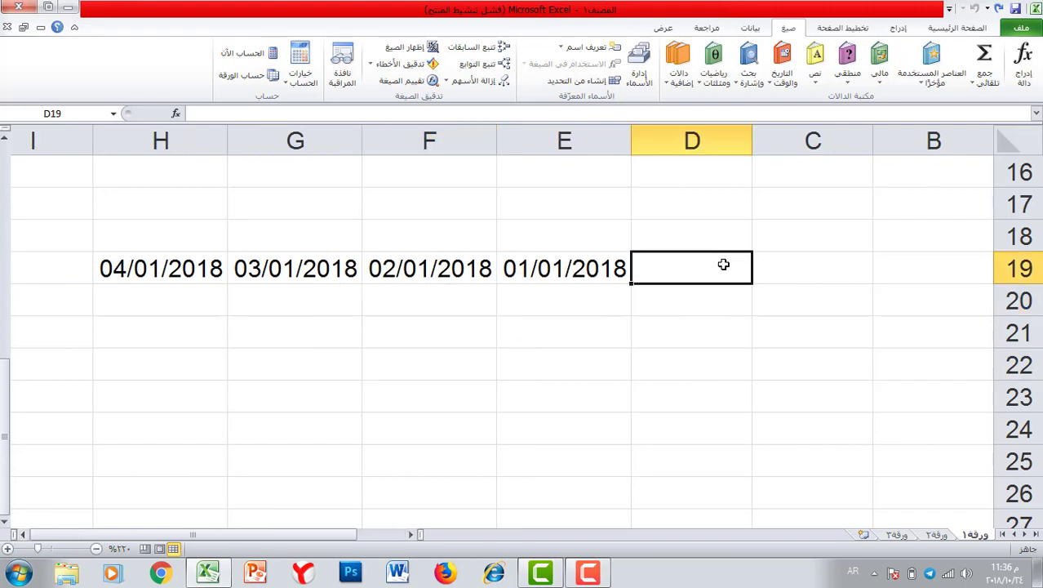
text(الرصيد)
drag(588, 363, 572, 303)
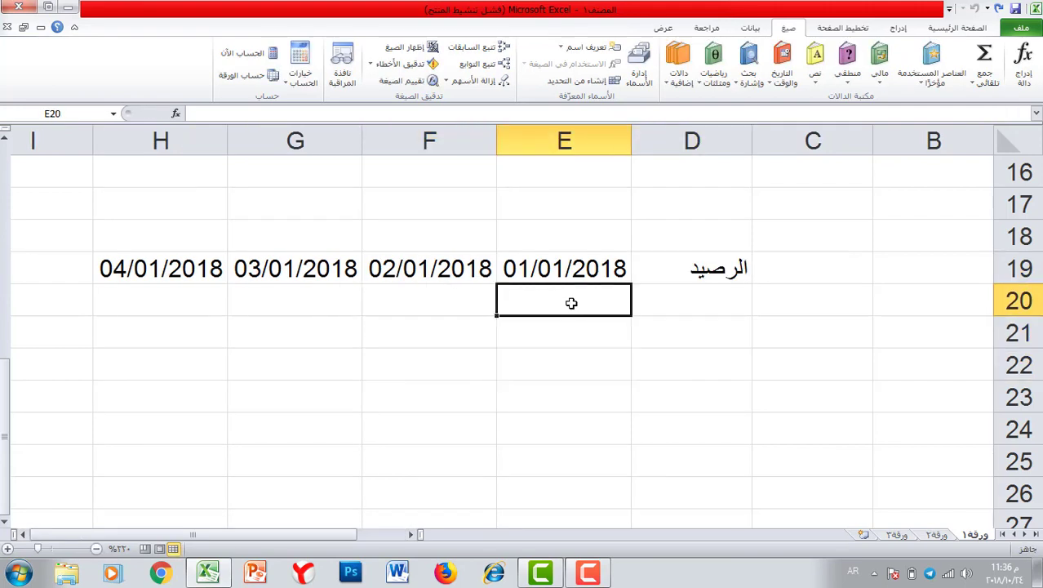
click(53, 269)
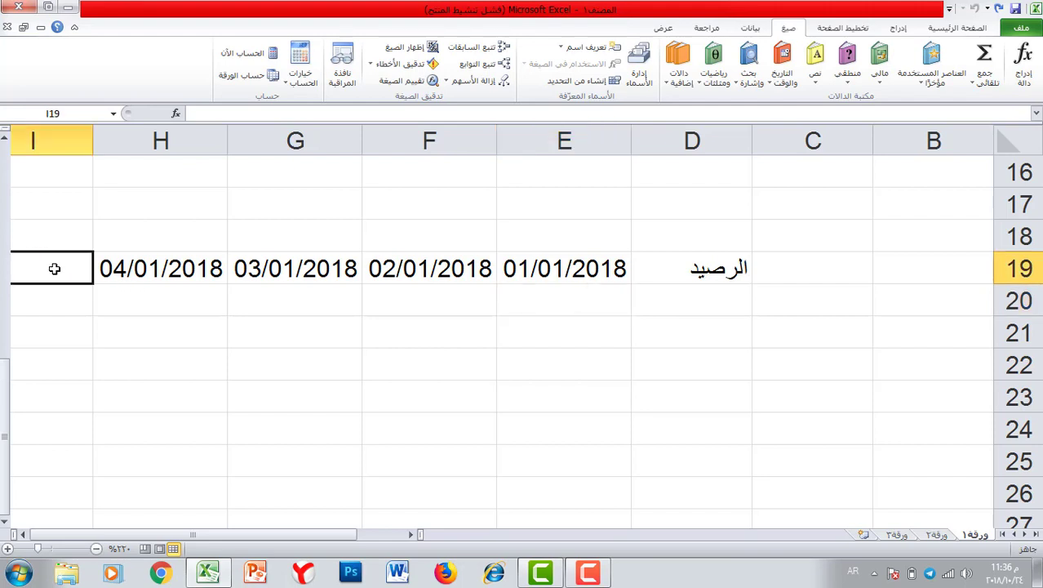
text(مجموع الاجازات)
click(281, 364)
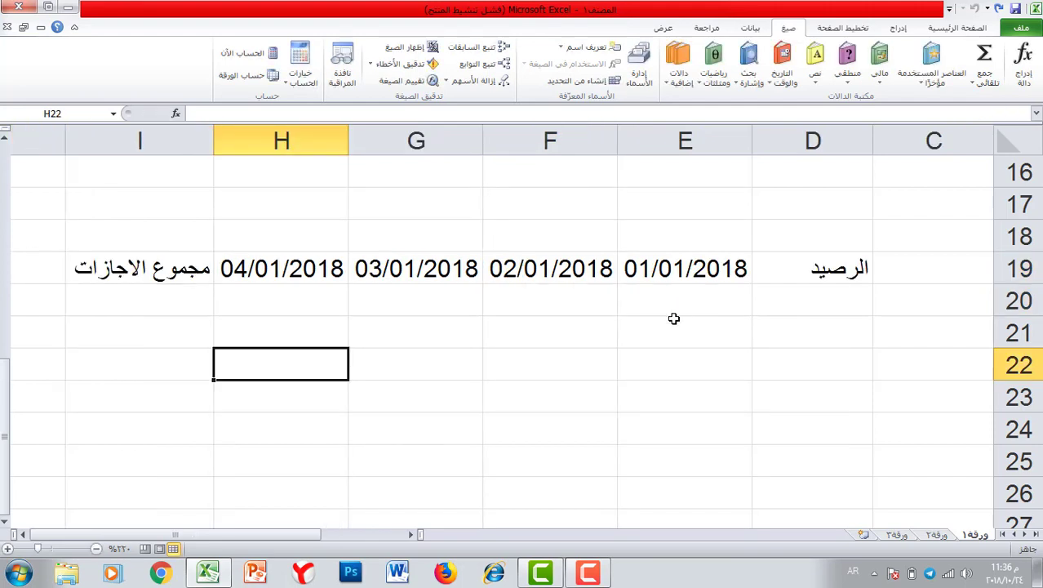
Enter "اجازة" in cells E20 and G20 under the dates 01/01/2018 and 03/01/2018.
click(685, 306)
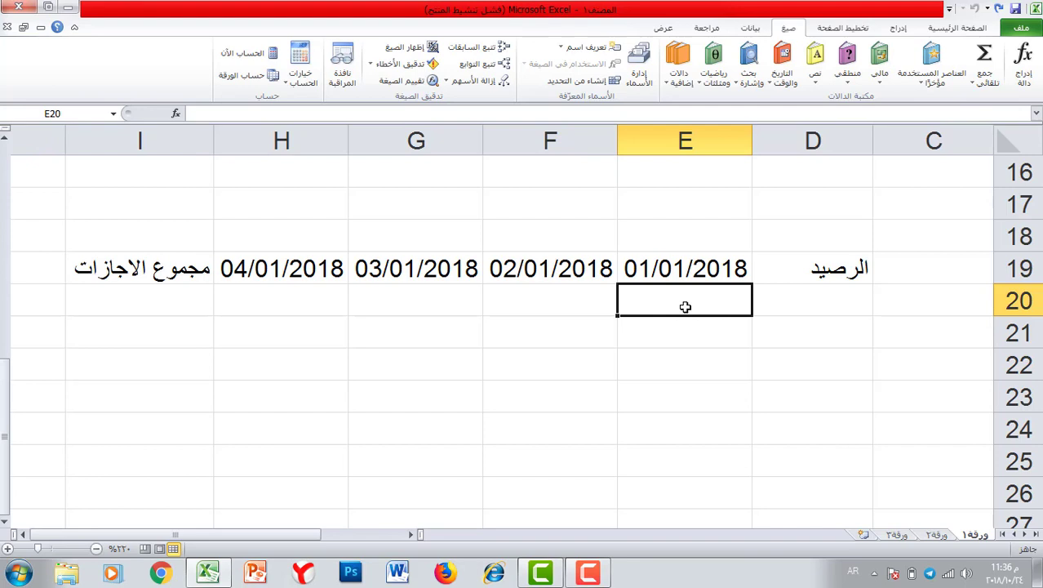
text(اجازة)
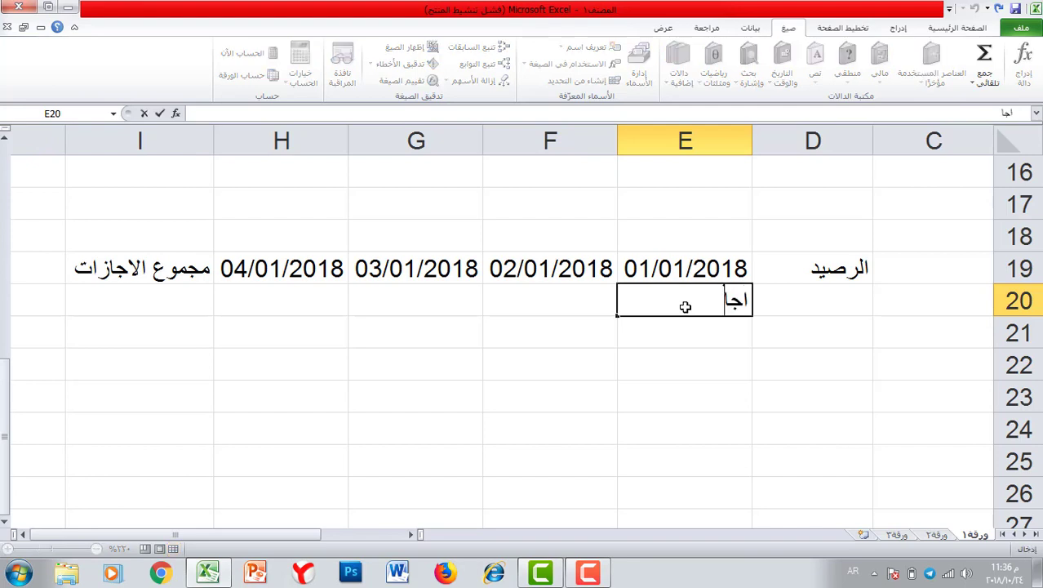
click(434, 306)
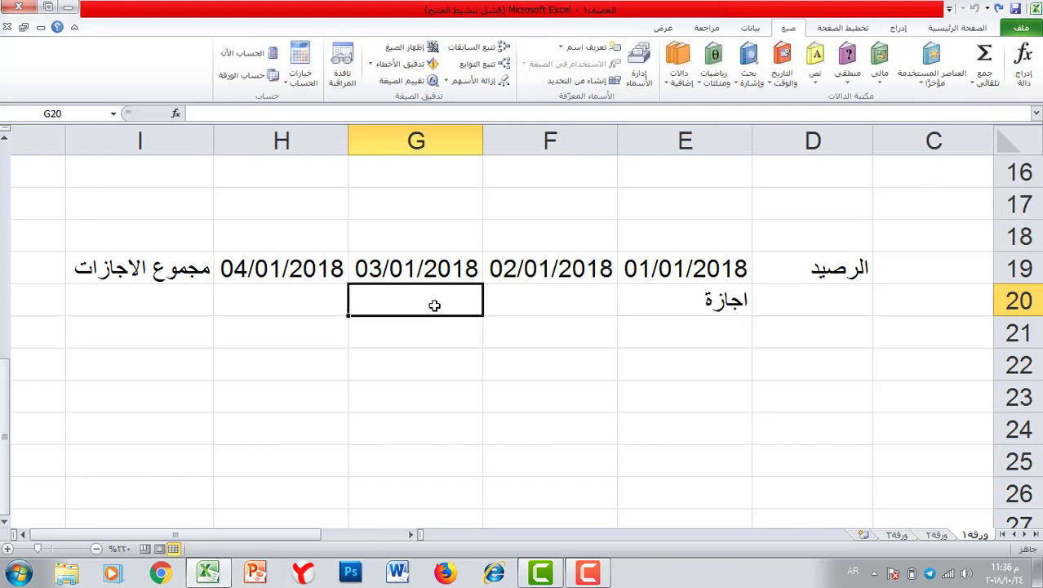
text(اجازة)
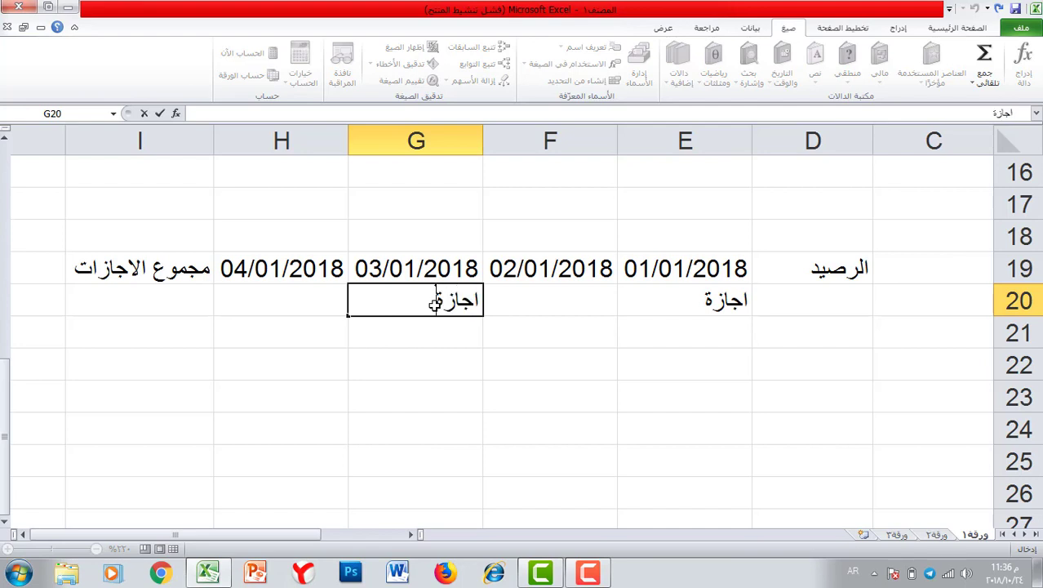
click(291, 359)
Insert the statistical function COUNTIF in cell I20 with E20:H20 as its range.
click(168, 293)
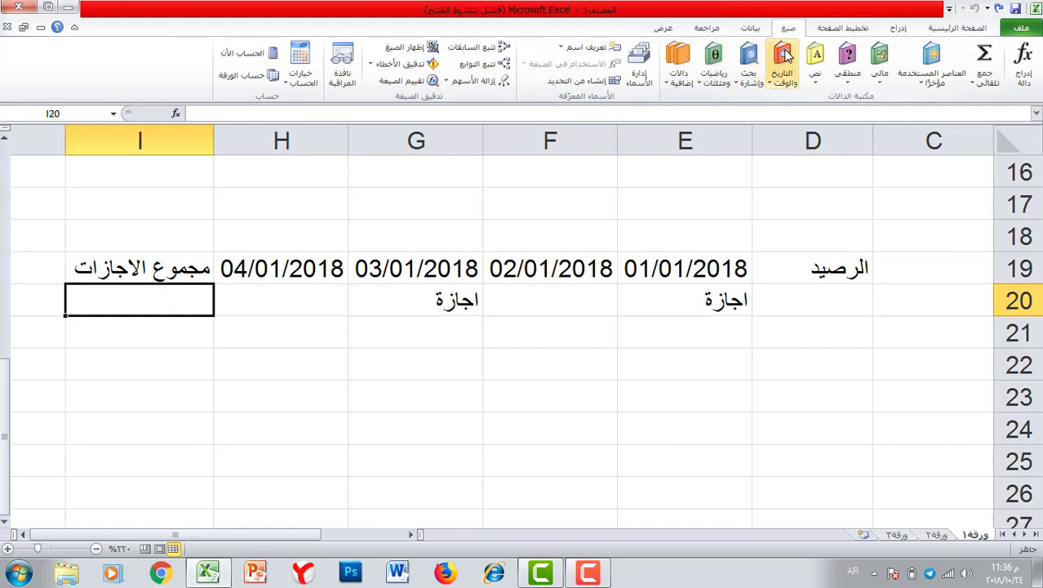
click(931, 71)
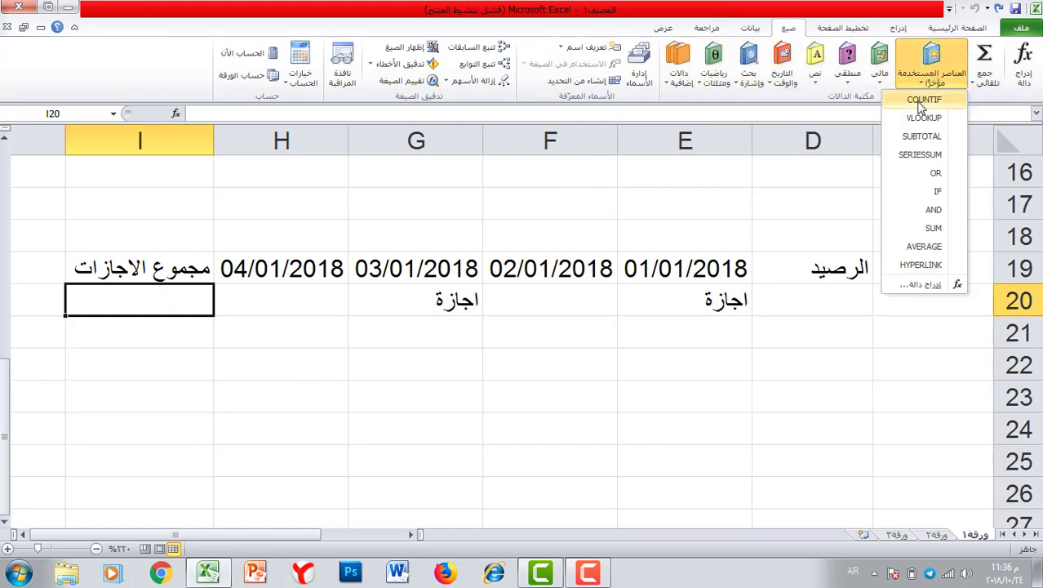
click(681, 85)
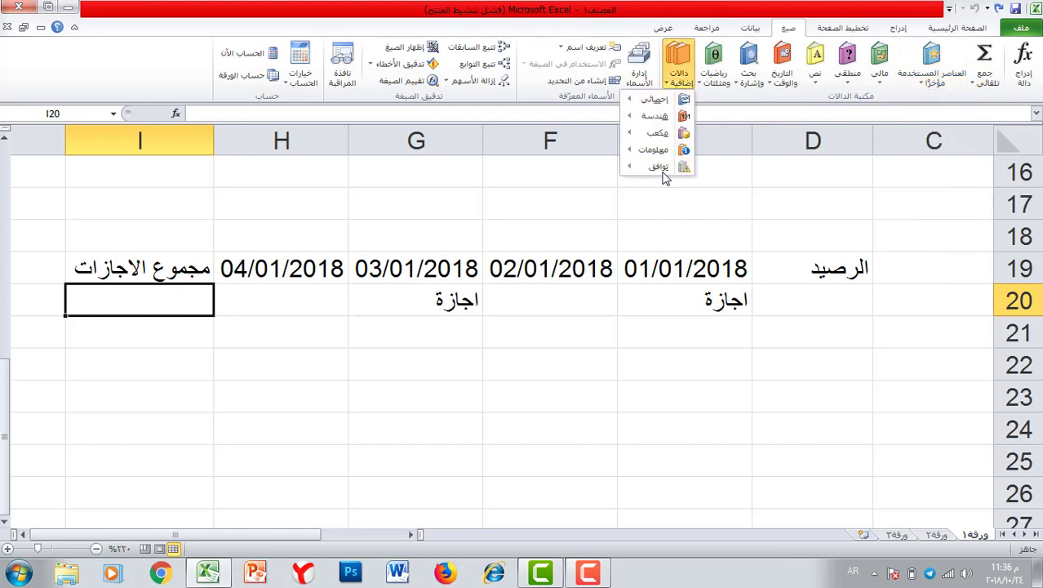
mouse_move(656, 99)
scroll(575, 412, down, 2)
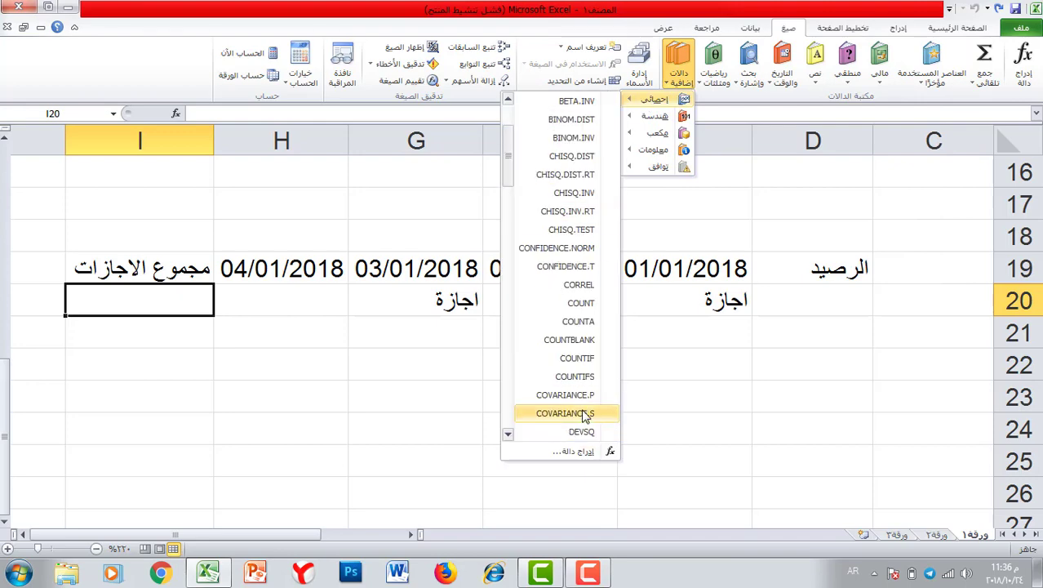
click(574, 358)
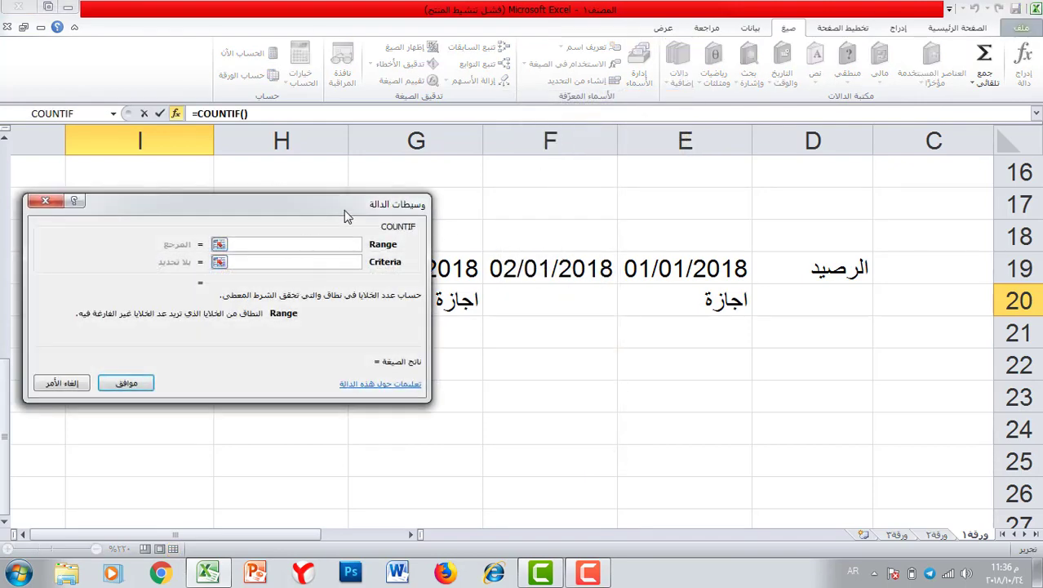
drag(346, 216, 346, 416)
drag(282, 300, 660, 302)
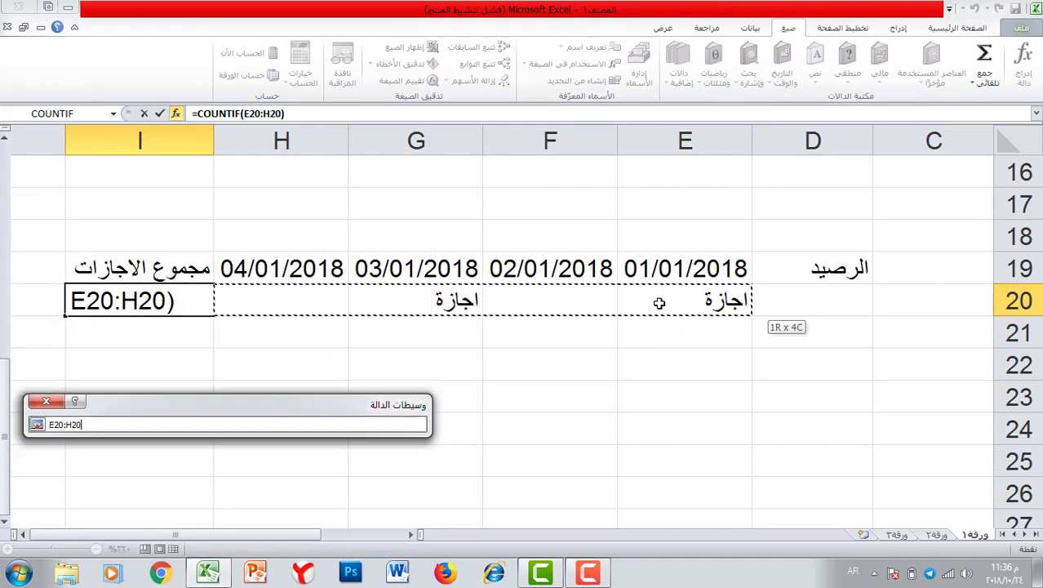
Set the criteria of the COUNTIF in I20 to "اجازة" and accept the function.
click(277, 462)
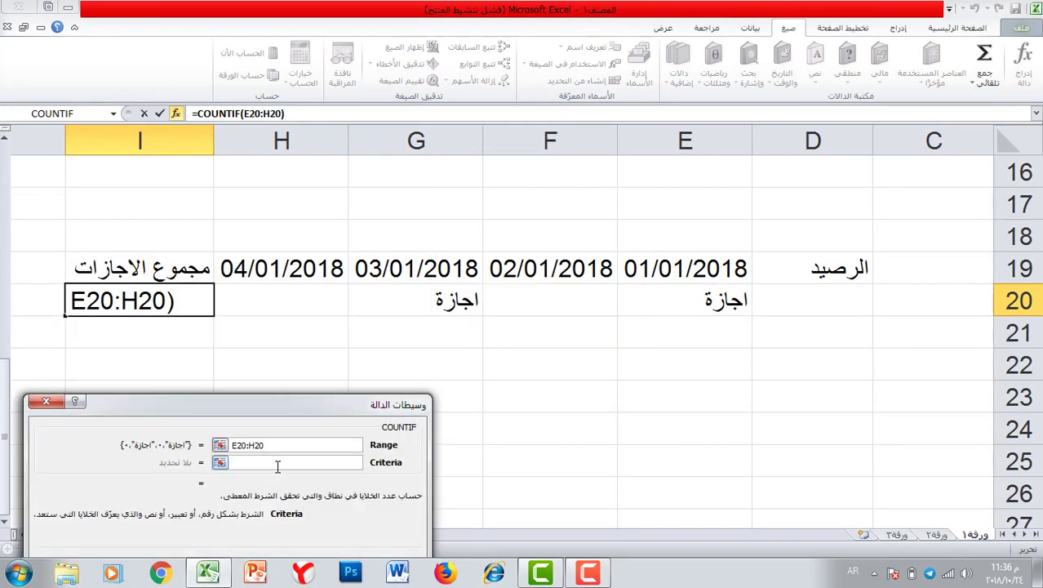
text(اجازة)
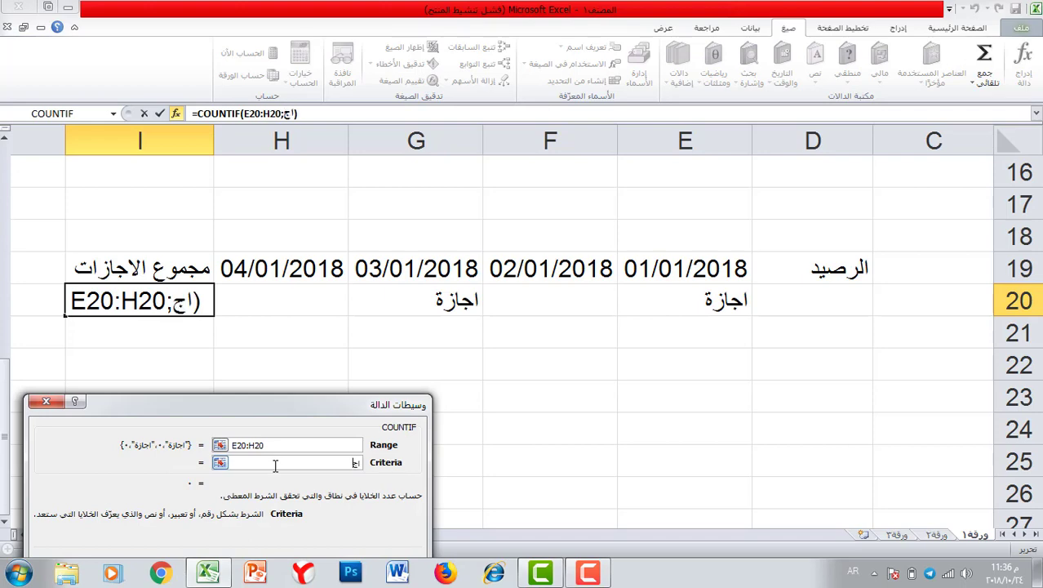
drag(184, 392, 184, 334)
click(208, 526)
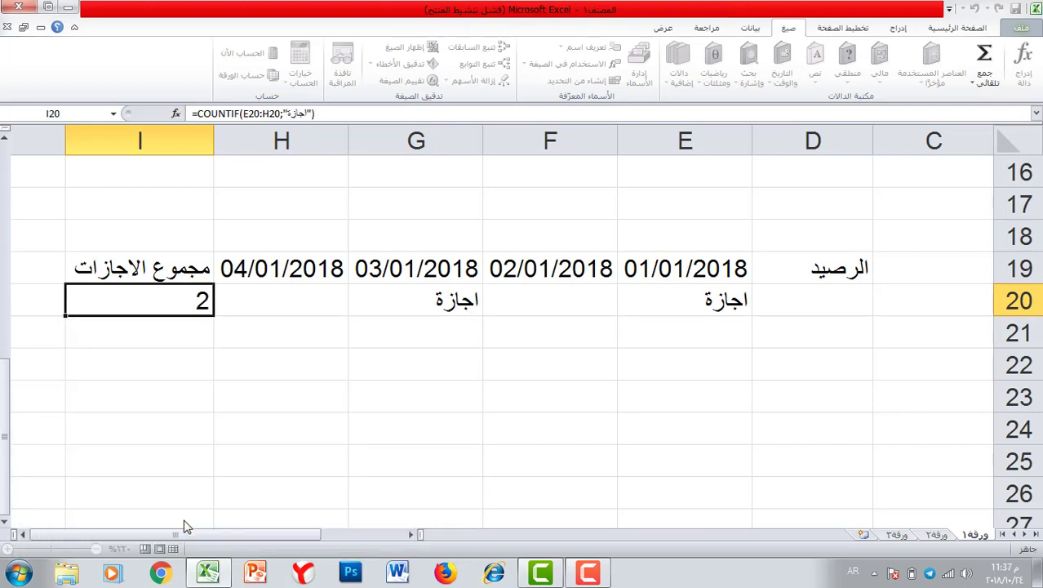
Enter "اجازة" in cell H20 under the date 04/01/2018 to add another leave day.
drag(287, 299, 676, 304)
click(582, 302)
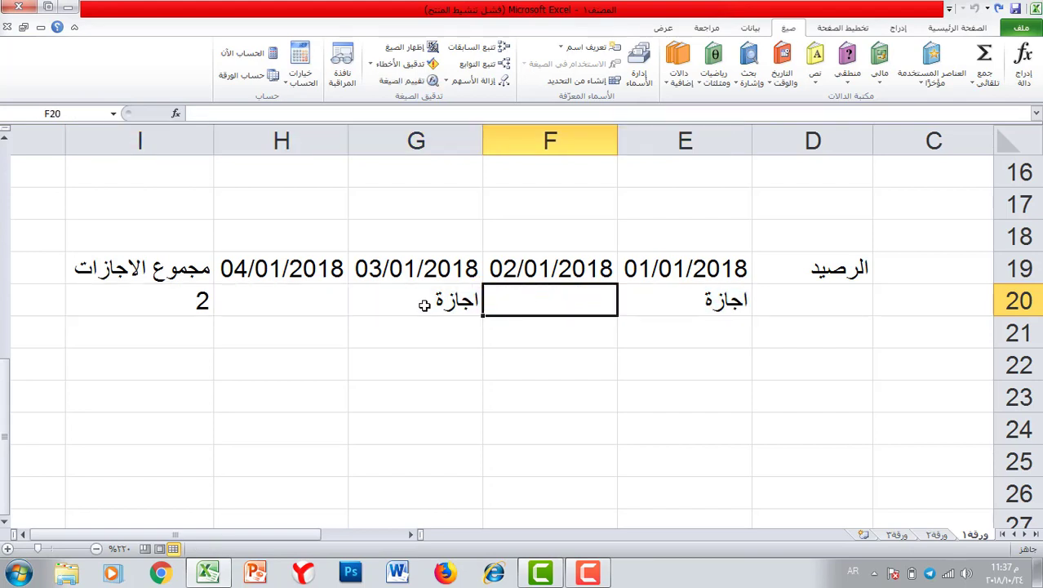
click(309, 302)
text(ا)
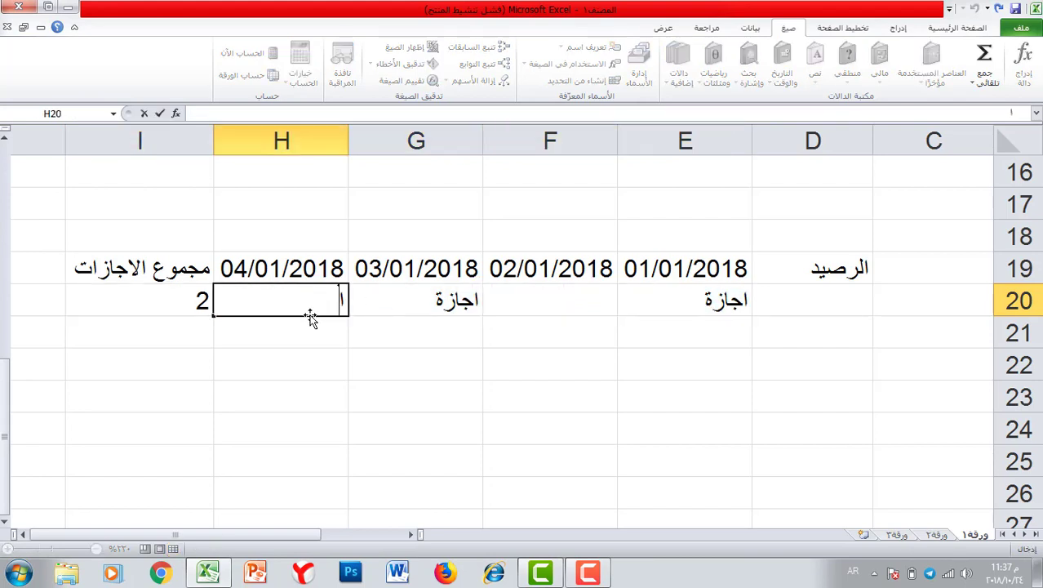
text(جازة)
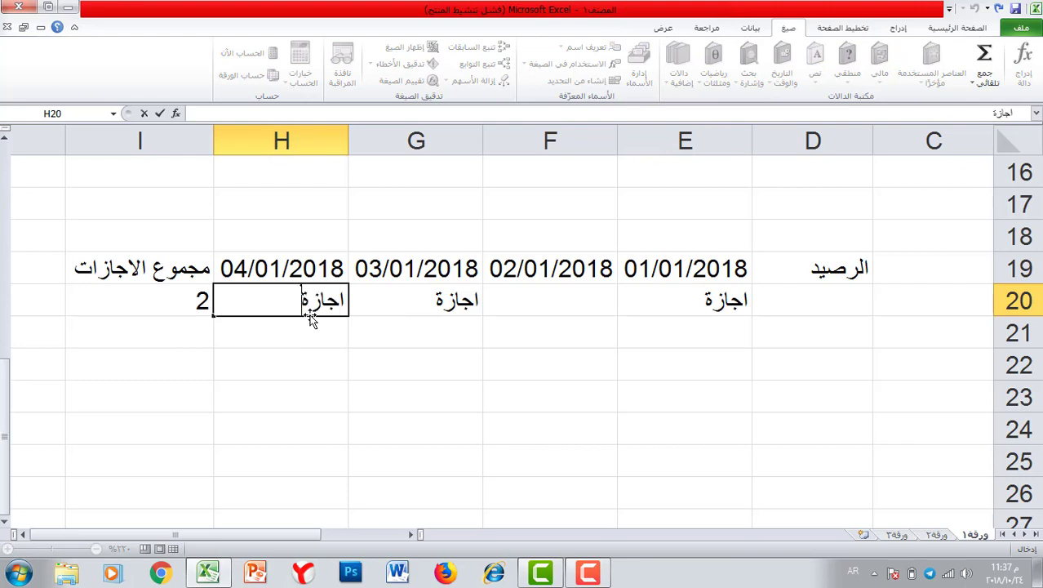
click(309, 361)
click(86, 298)
Enter the formula =30-I20 in cell D20 to calculate the remaining leave balance.
click(812, 364)
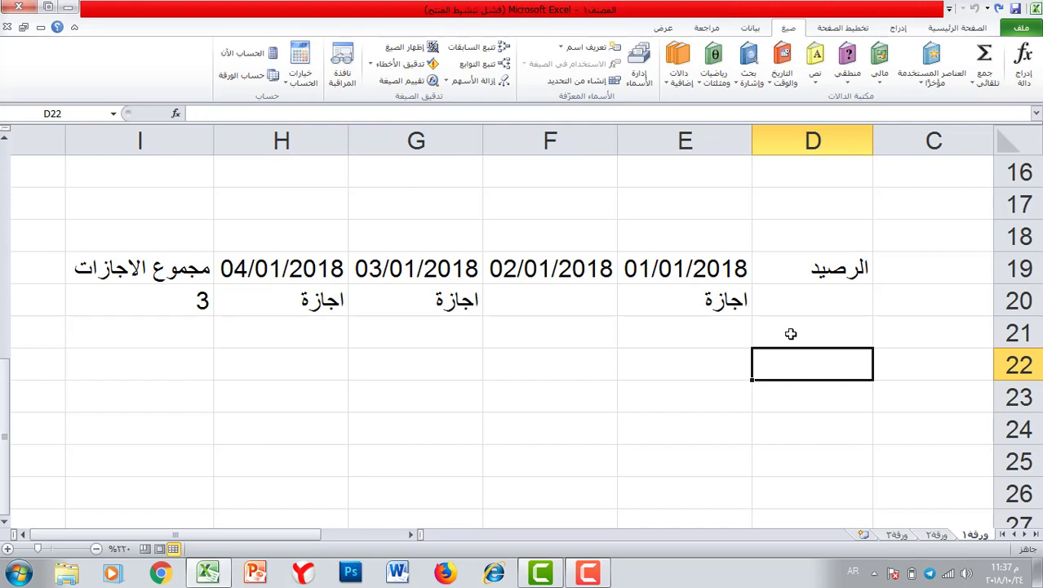
click(812, 310)
text(=)
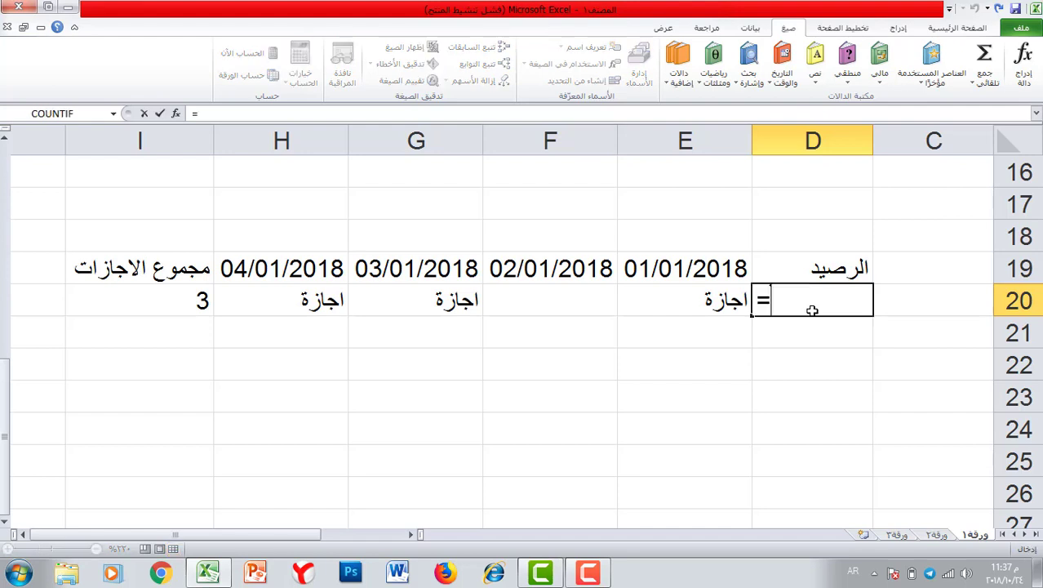
text(30)
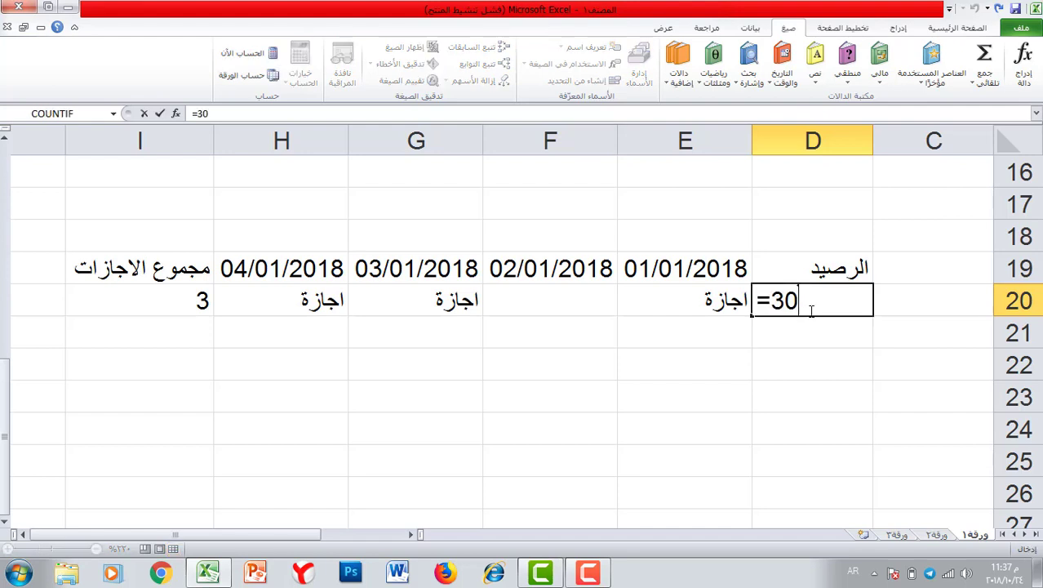
text(-)
click(145, 301)
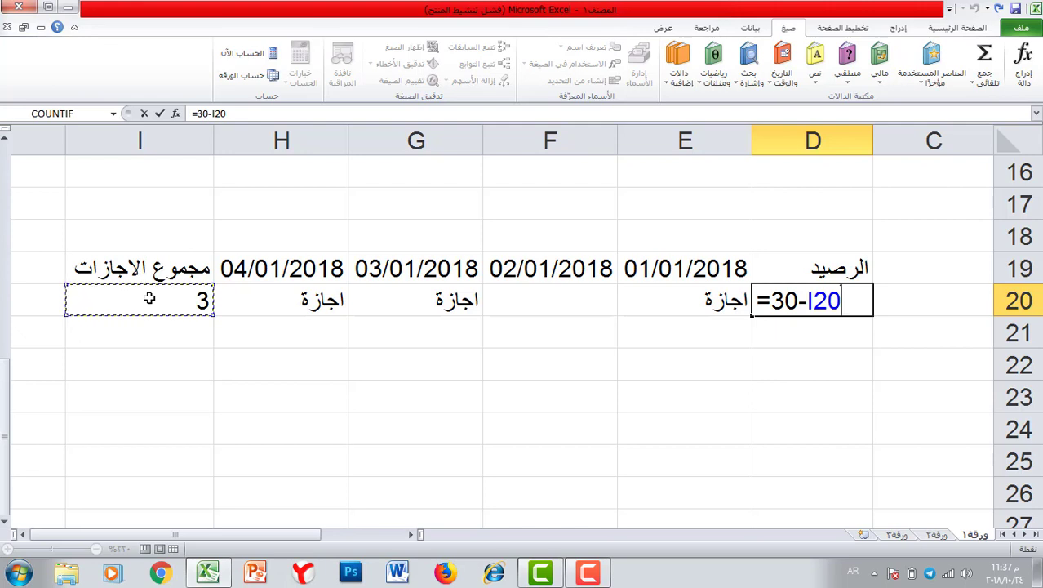
key(Return)
click(814, 302)
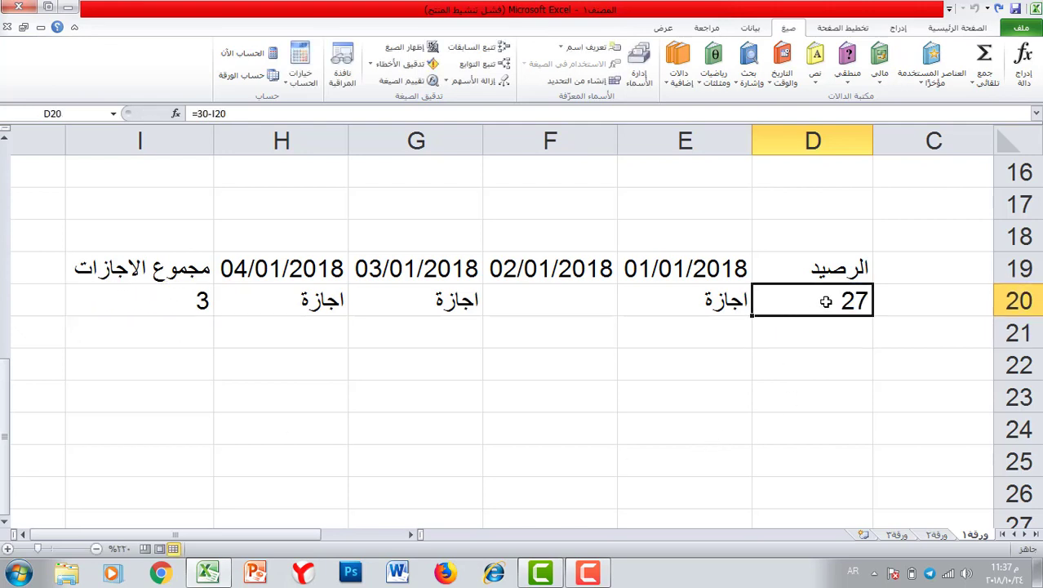
Enter "اجازة" in cell F20 under the date 02/01/2018.
drag(254, 313, 675, 294)
click(830, 298)
drag(264, 300, 626, 310)
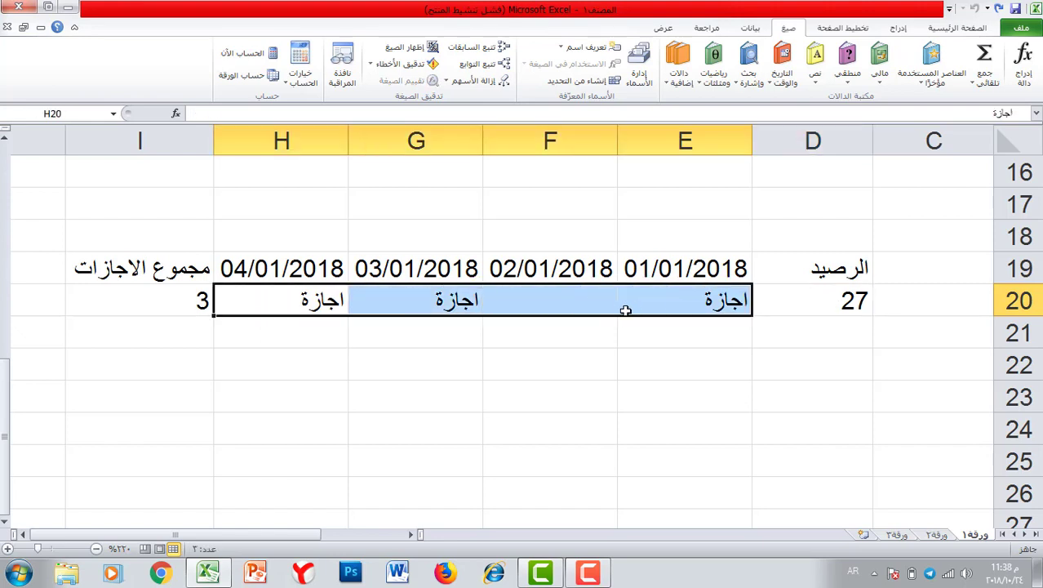
click(559, 300)
text(اجازة)
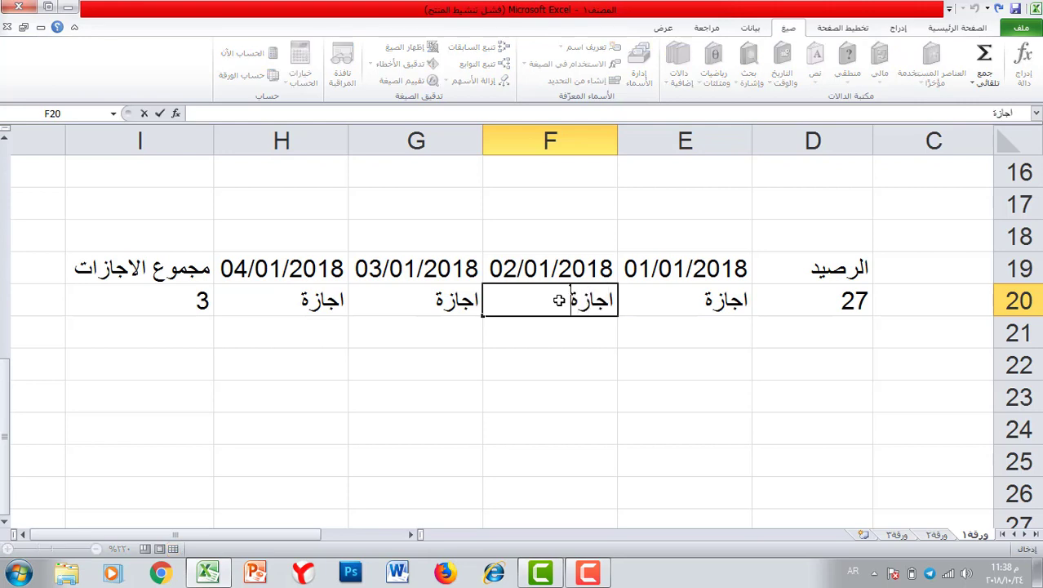
key(Return)
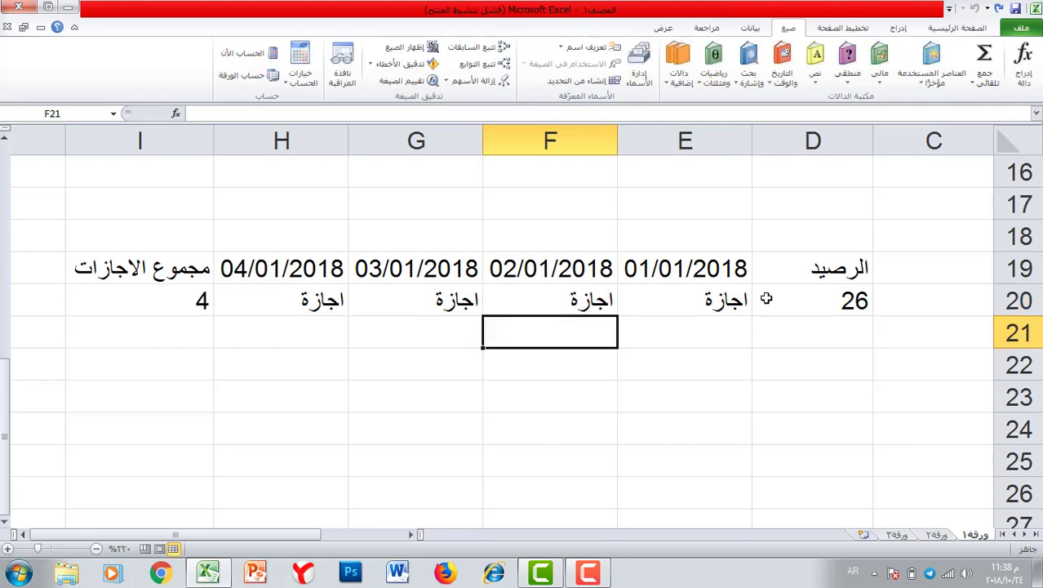